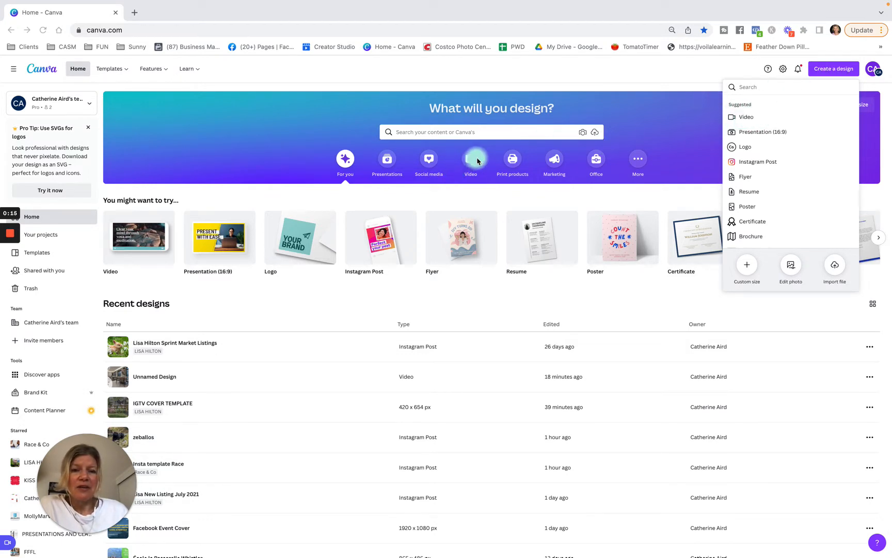
Create a blank Facebook Video design from the video design types
left_click(471, 163)
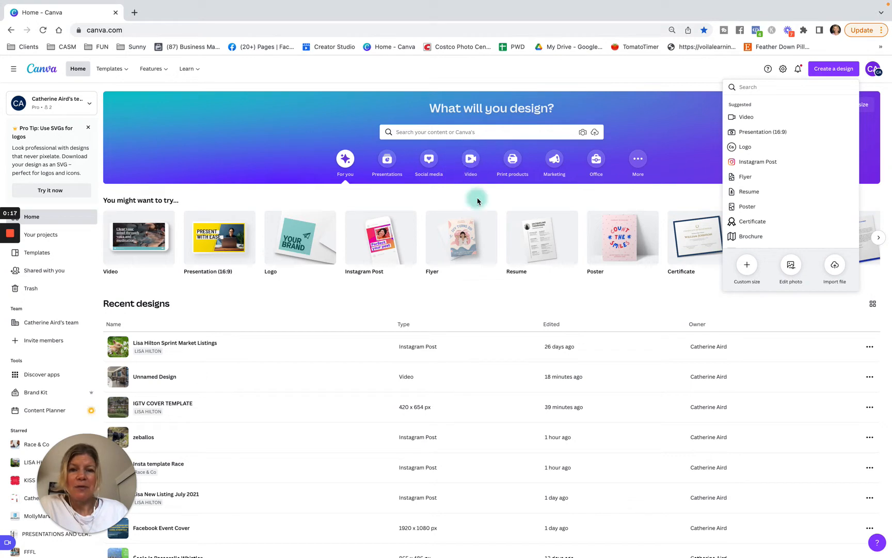
left_click(470, 162)
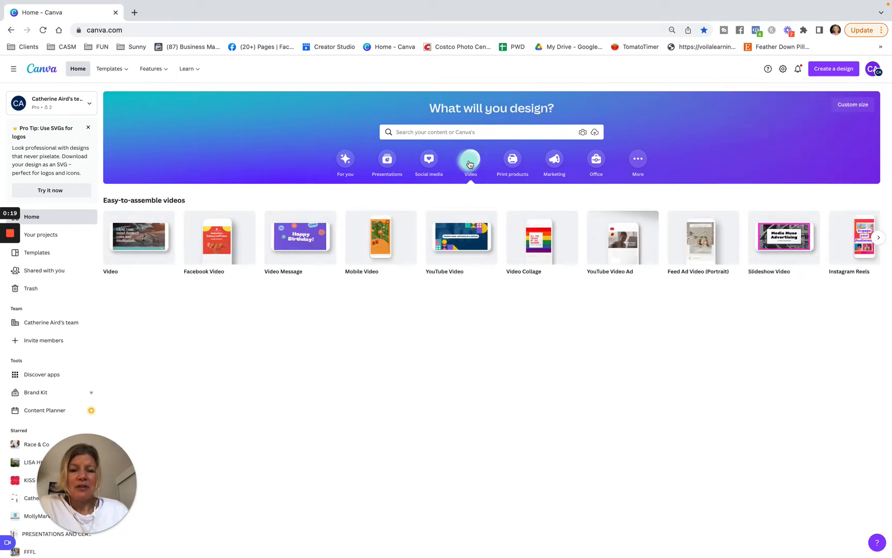
left_click(445, 265)
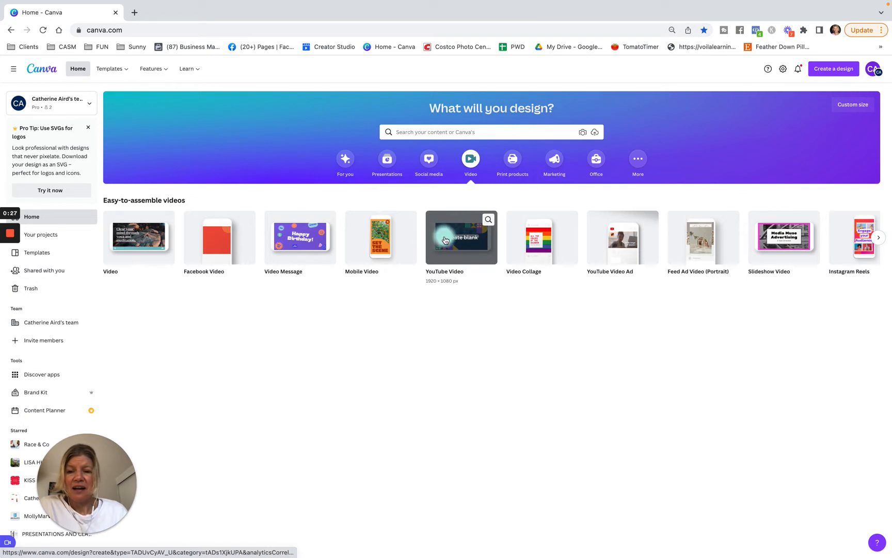
left_click(214, 238)
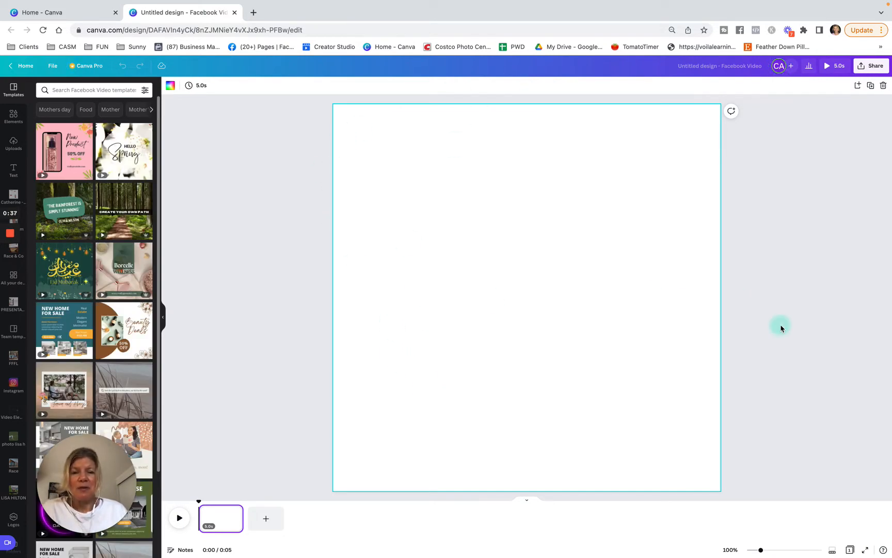
Search the templates for real estate and apply the Standout Listings page of the Blue and White Simple Real Estate Facebook Video template
left_click(114, 89)
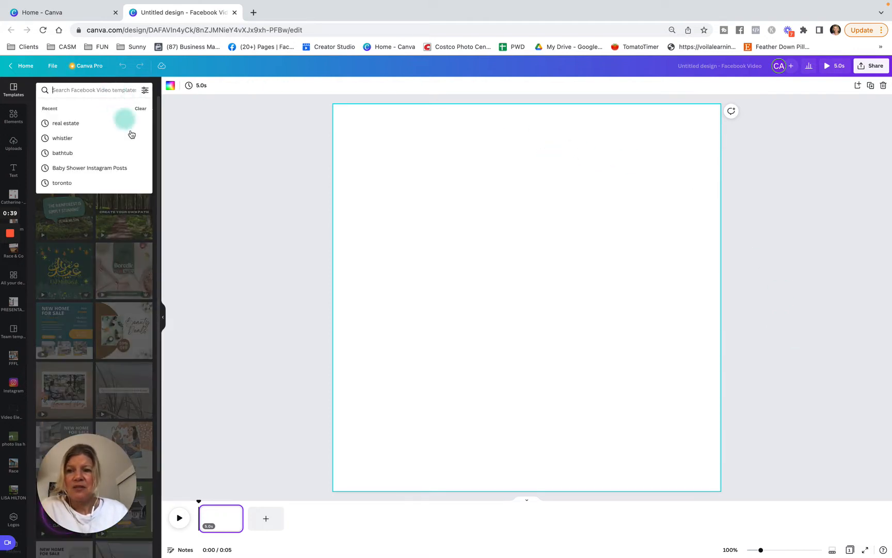
left_click(66, 124)
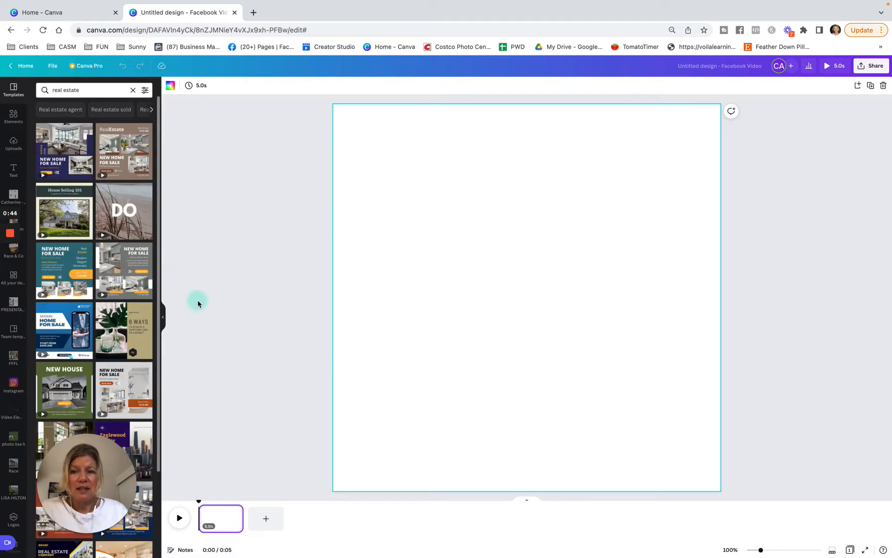
scroll(134, 341, "down", 5)
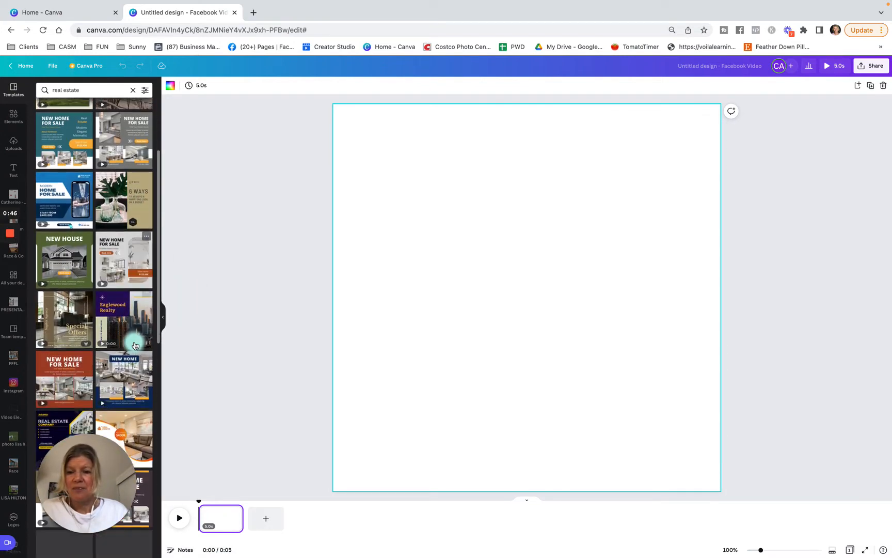
scroll(135, 346, "down", 4)
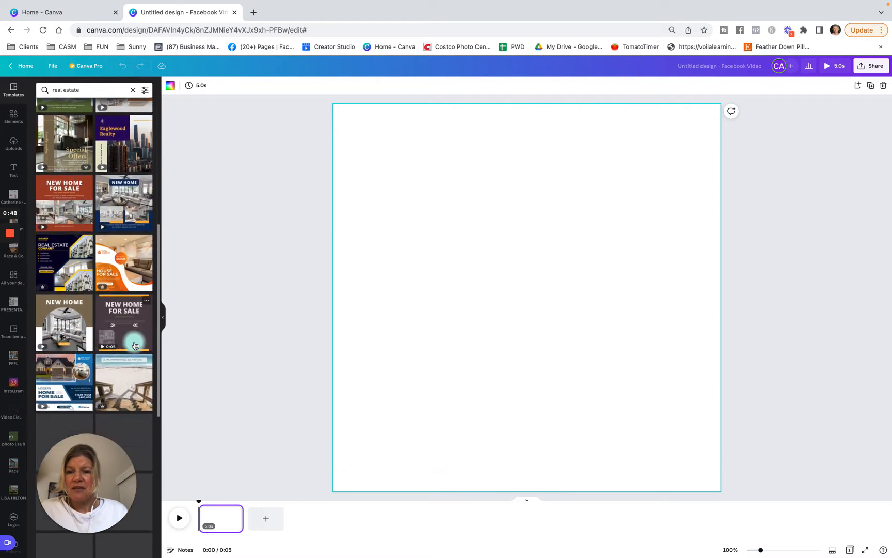
scroll(135, 346, "down", 2)
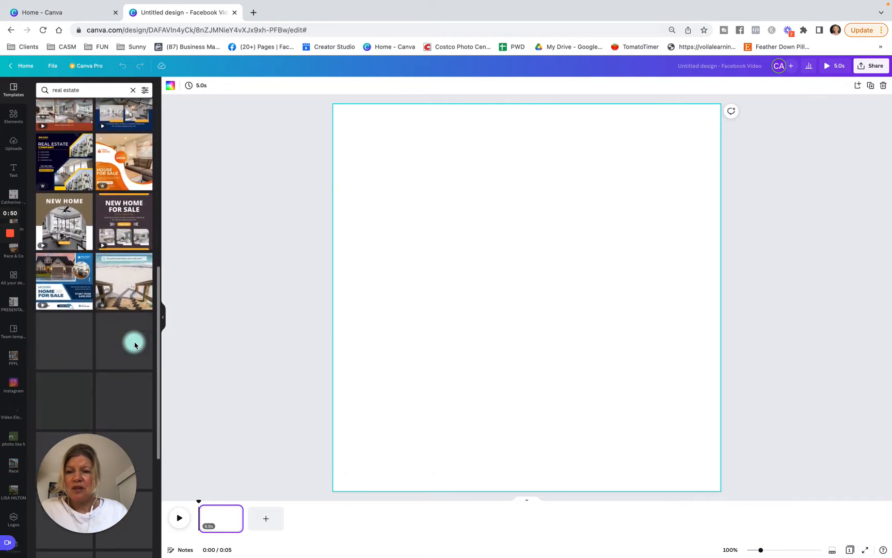
scroll(135, 345, "down", 3)
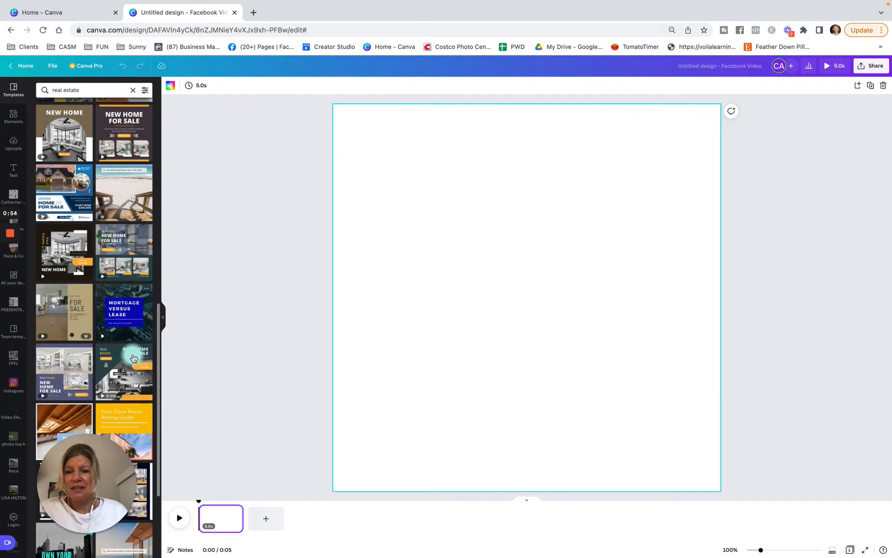
scroll(129, 367, "down", 1)
scroll(129, 368, "down", 5)
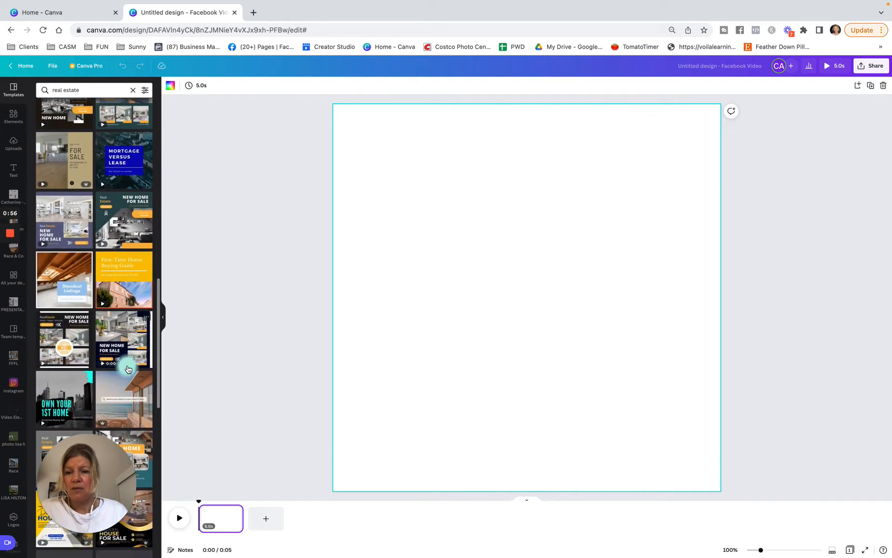
scroll(128, 368, "down", 1)
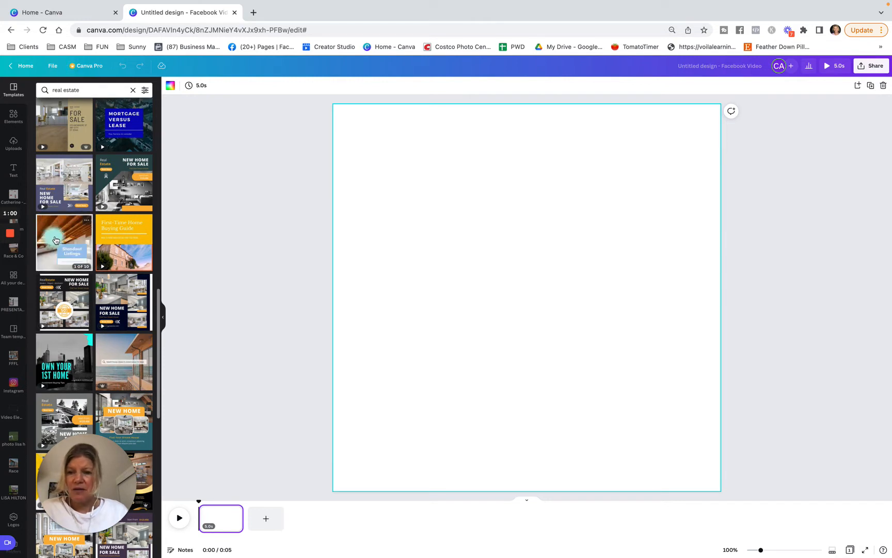
left_click(80, 242)
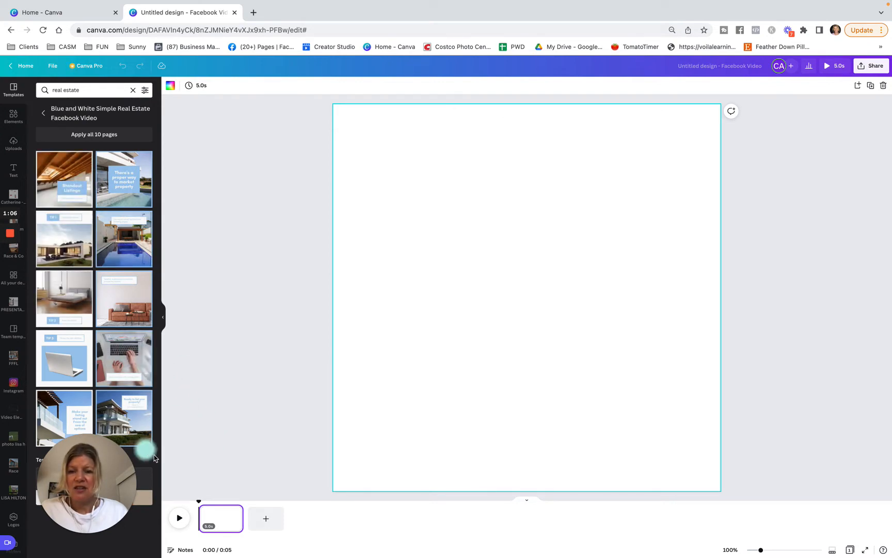
mouse_move(204, 543)
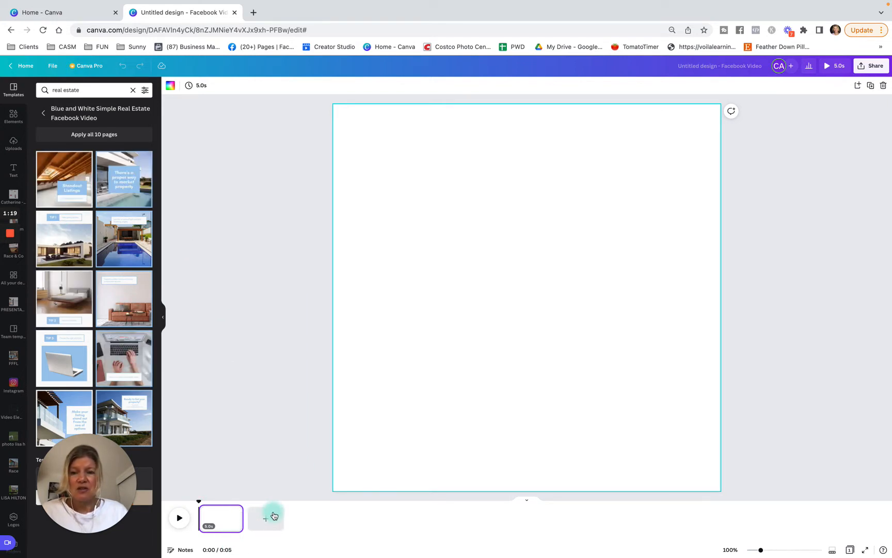
left_click(70, 170)
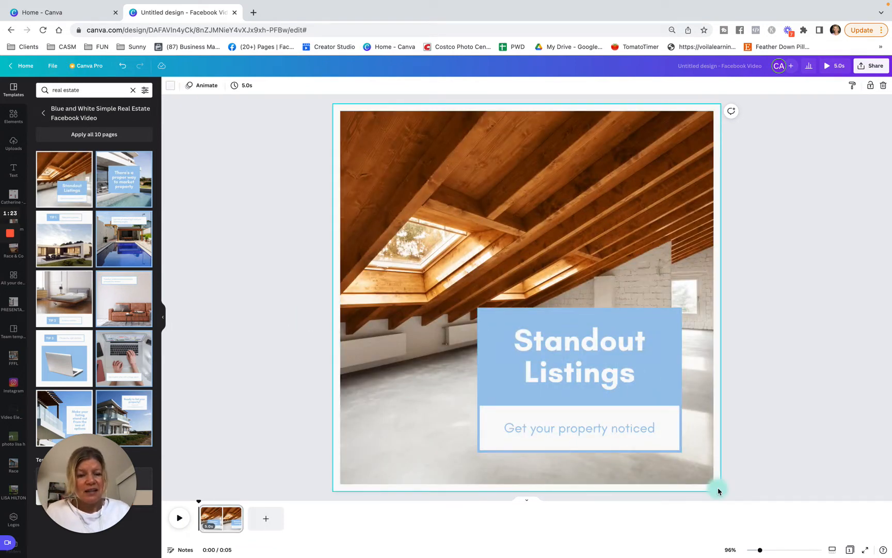
Replace the Standout Listings heading with the property's street address and set its font size to 42
left_click(632, 430)
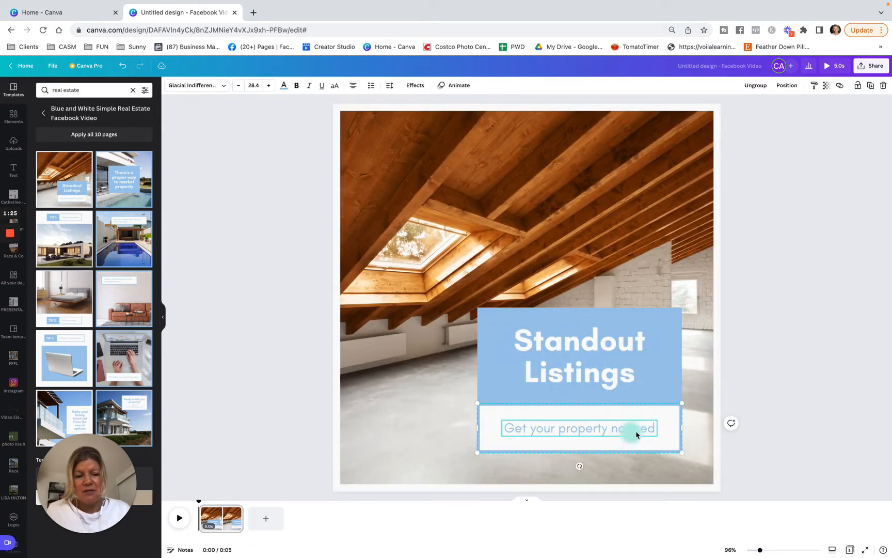
left_click(591, 351)
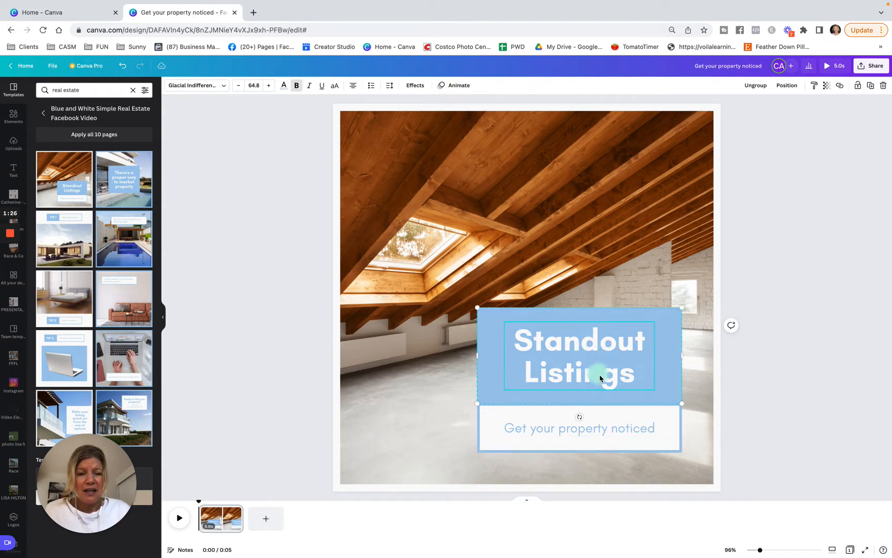
left_click_drag(633, 375, 511, 338)
key("BackSpace")
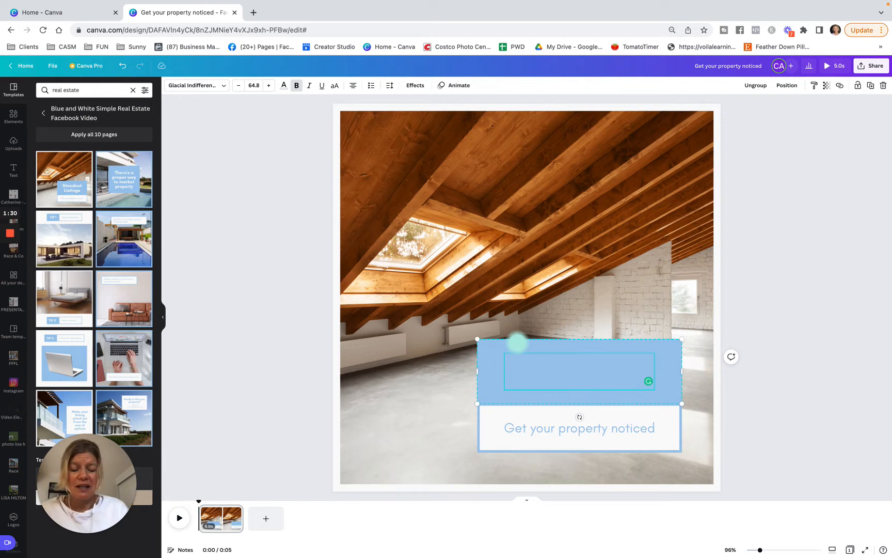
type("43")
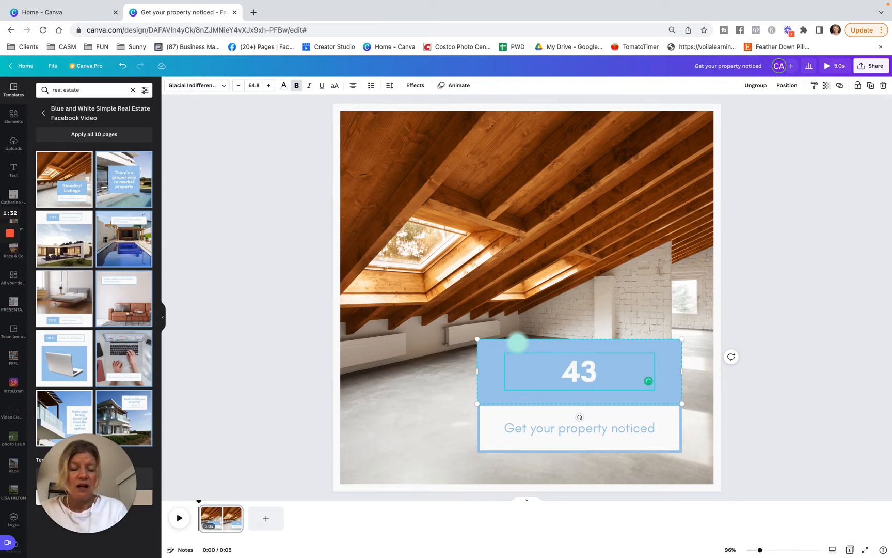
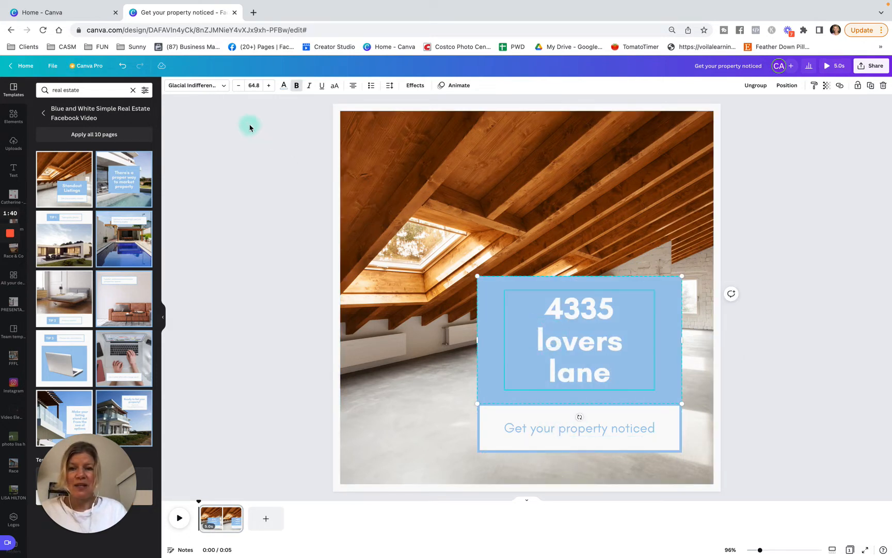
left_click(253, 86)
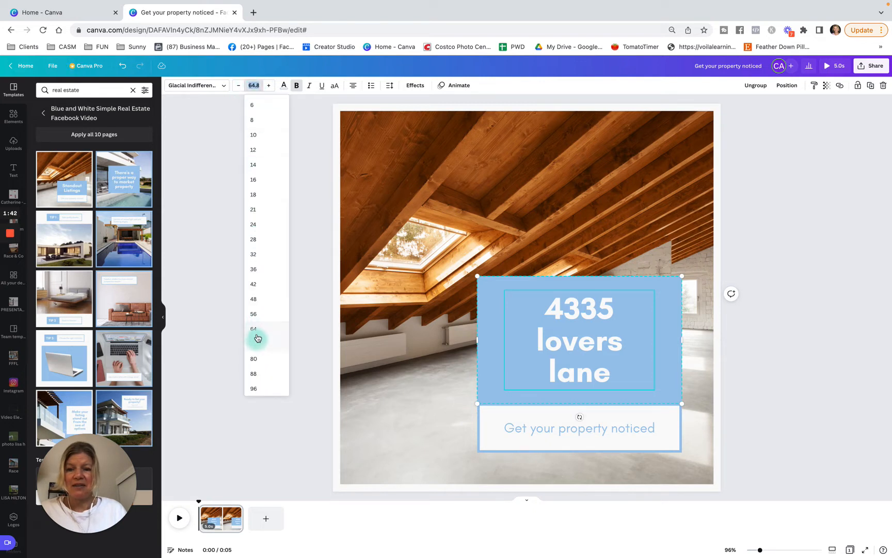
left_click(253, 284)
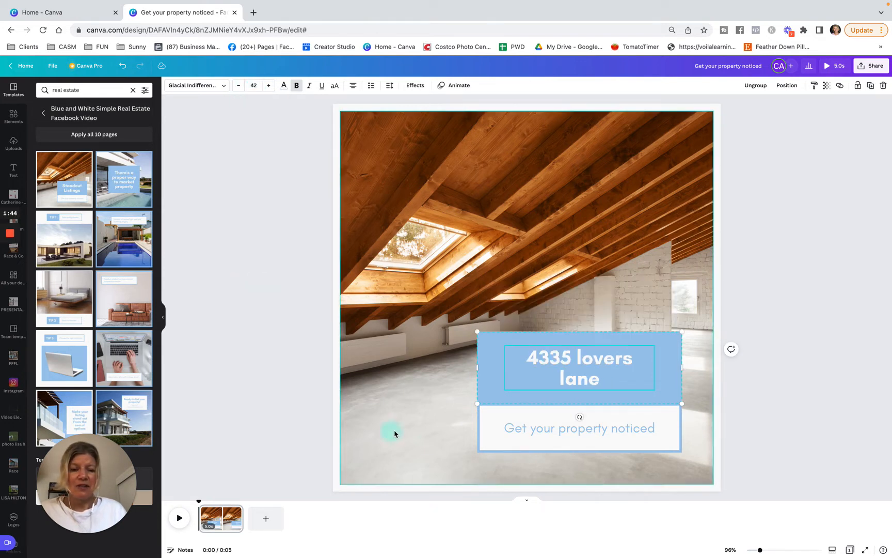
Replace the "Get your property noticed" subtitle on the first page with "welcome"
left_click(564, 430)
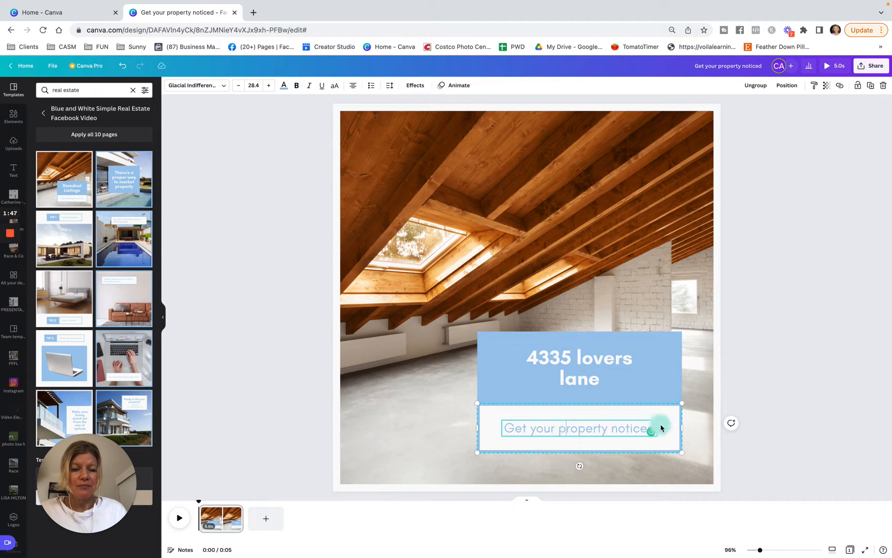
triple_click(633, 429)
key("BackSpace")
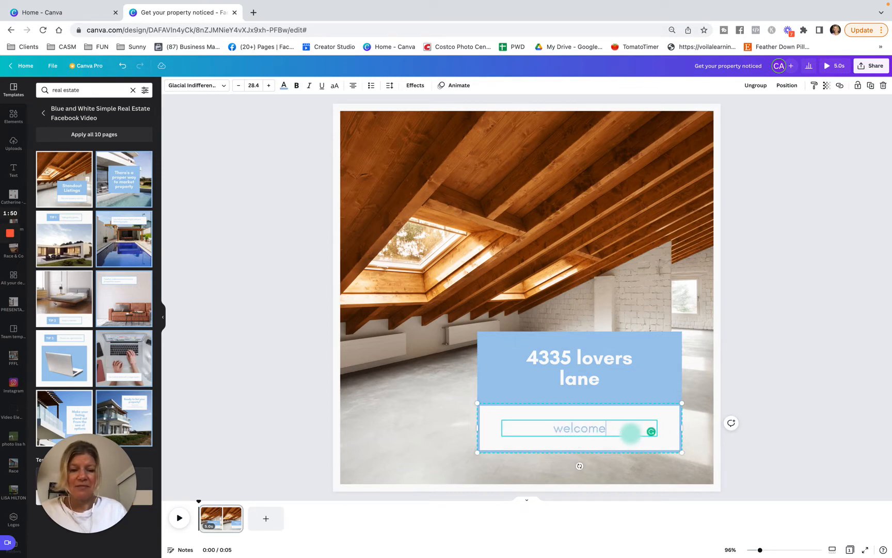
left_click(784, 450)
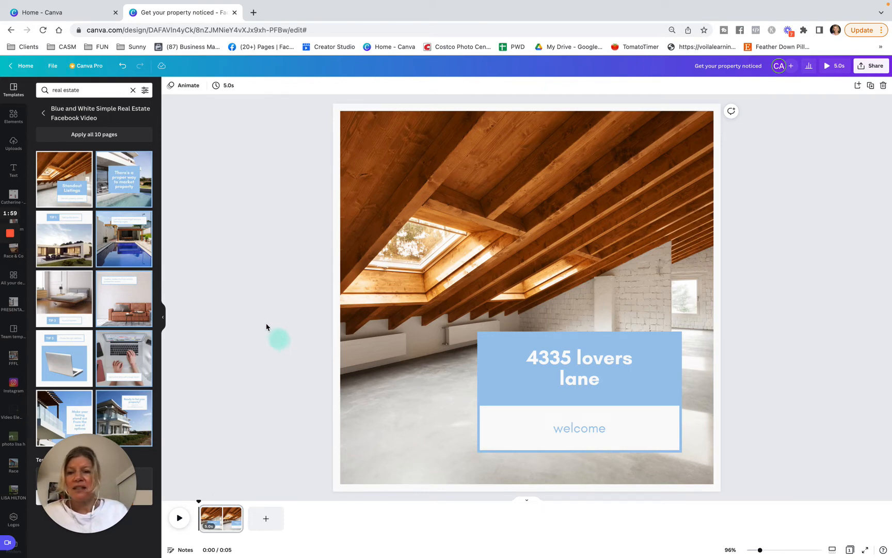
Add the template's leather sofa page as the second page and replace its caption with "spacious living room"
left_click_drag(118, 303, 268, 519)
left_click(506, 184)
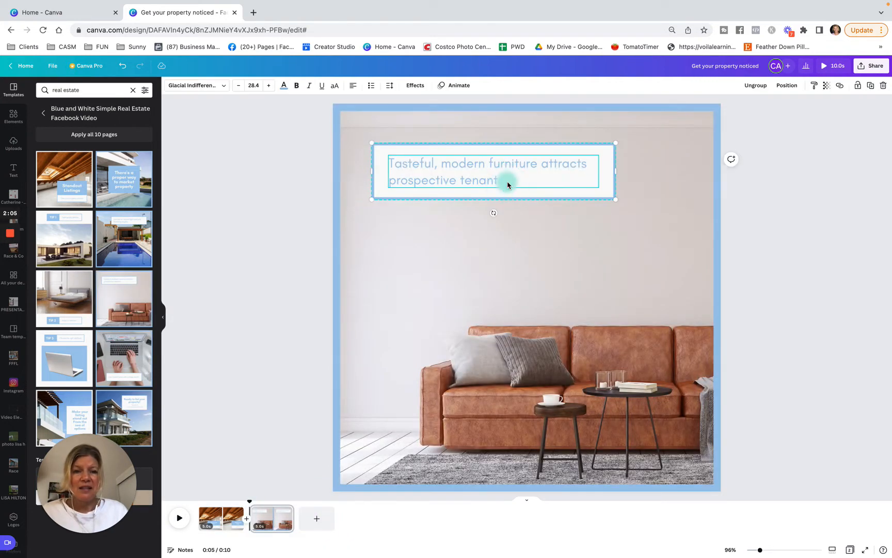
left_click_drag(502, 182, 468, 177)
key("BackSpace")
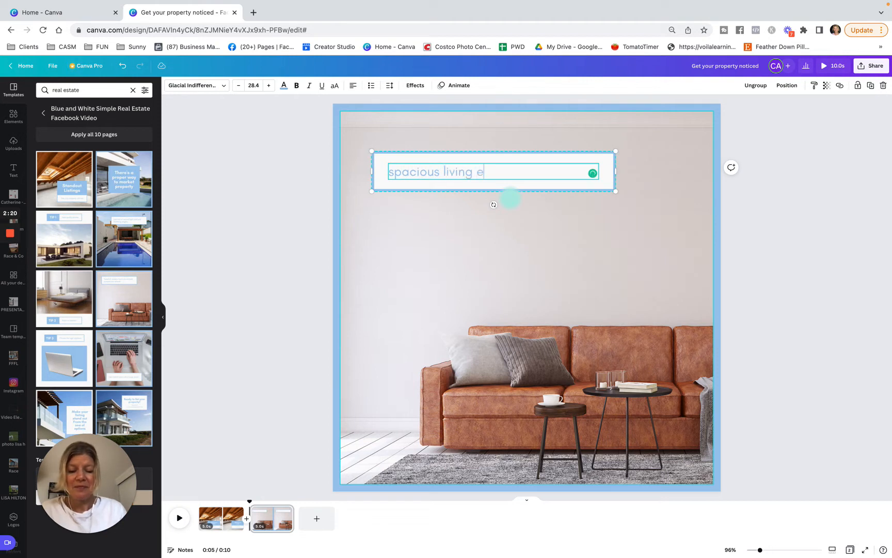
Add a third page using the template's swimming pool layout and replace its caption with "large backyard"
left_click(320, 522)
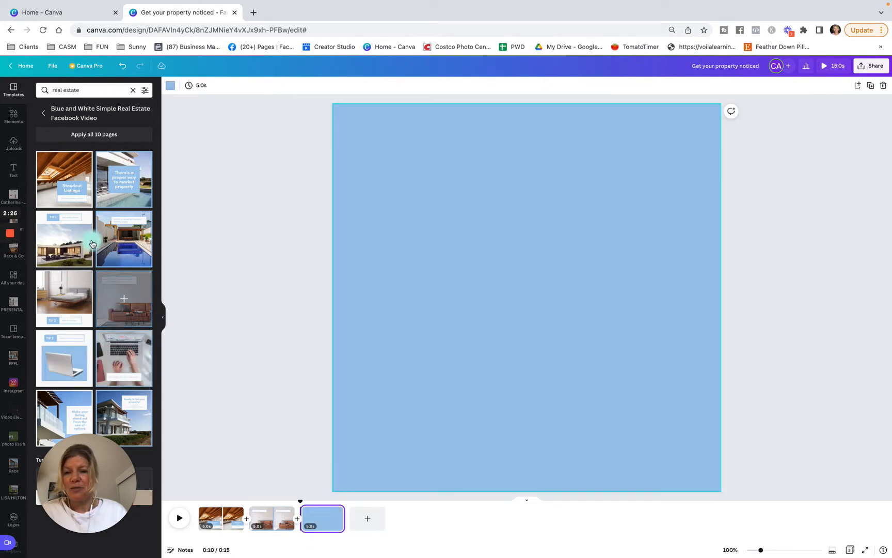
left_click_drag(124, 247, 347, 160)
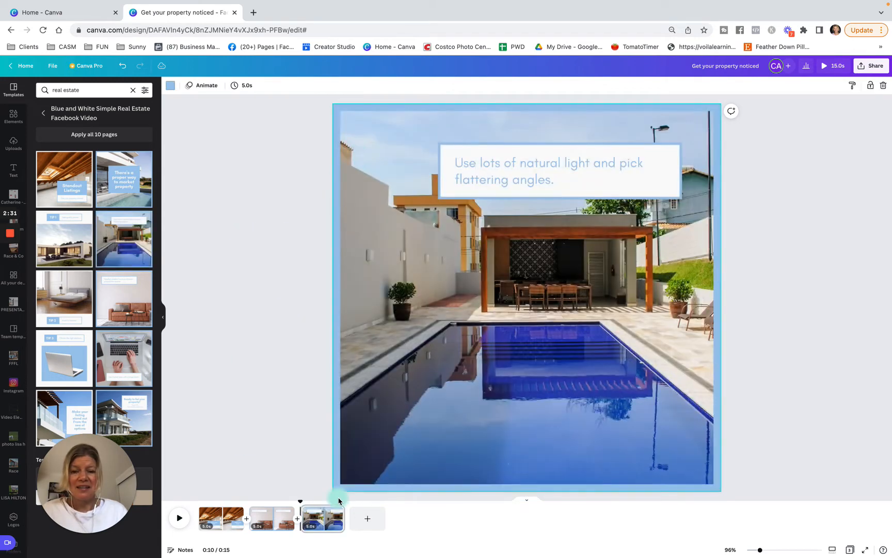
left_click(554, 196)
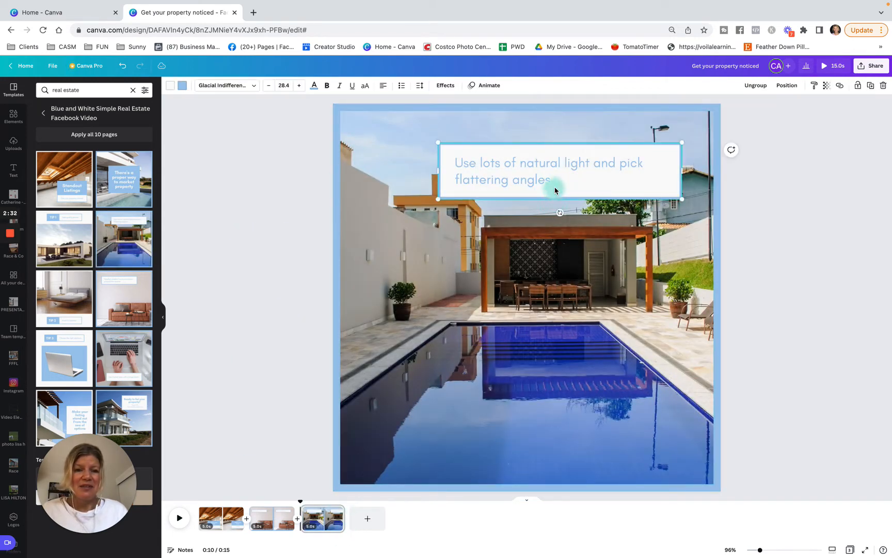
double_click(471, 172)
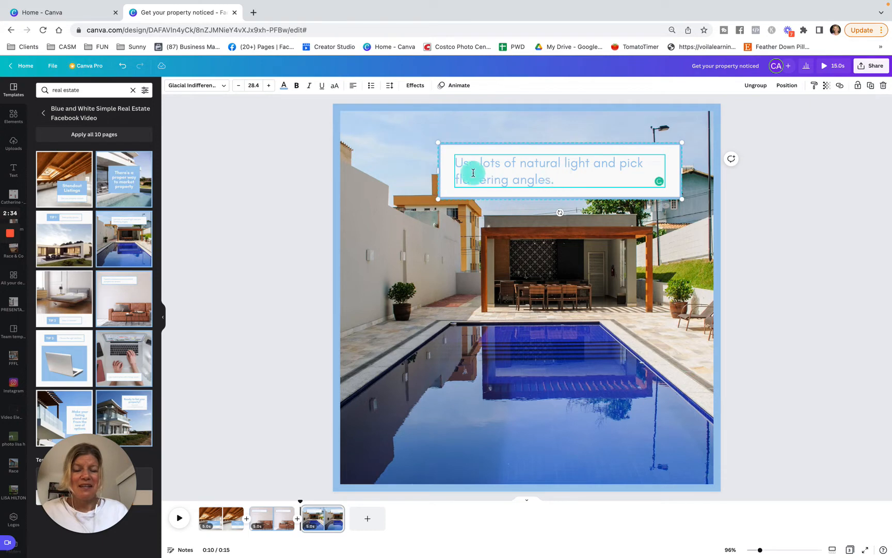
type("U")
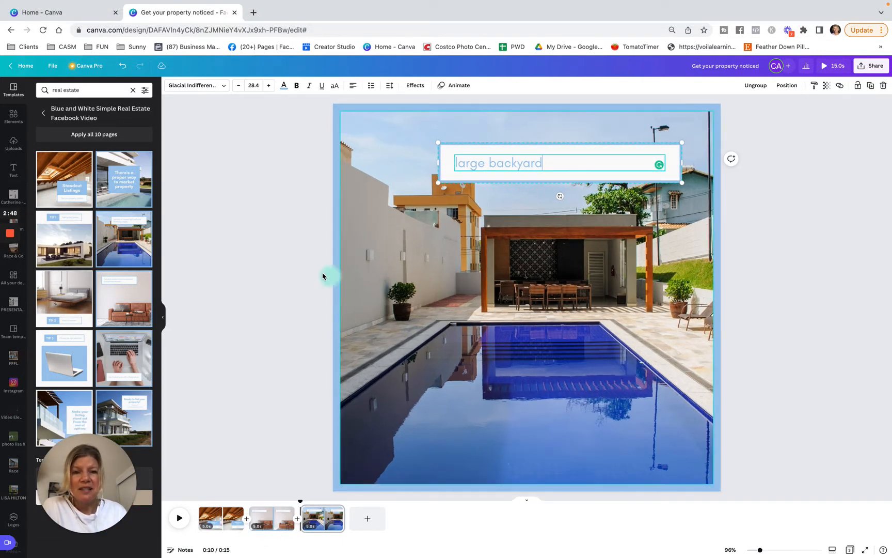
left_click(272, 271)
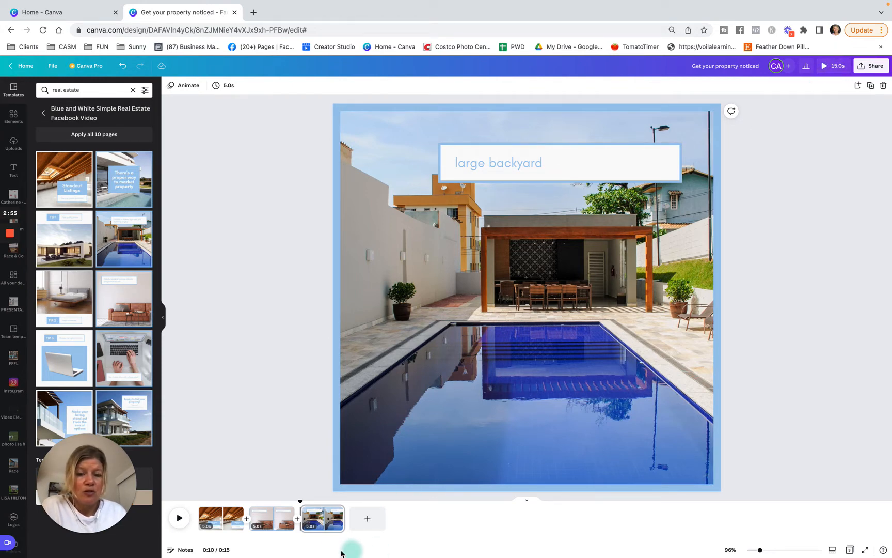
Shorten the first page's duration to 4.0 s and the second page's duration to 3.7 s
left_click(231, 524)
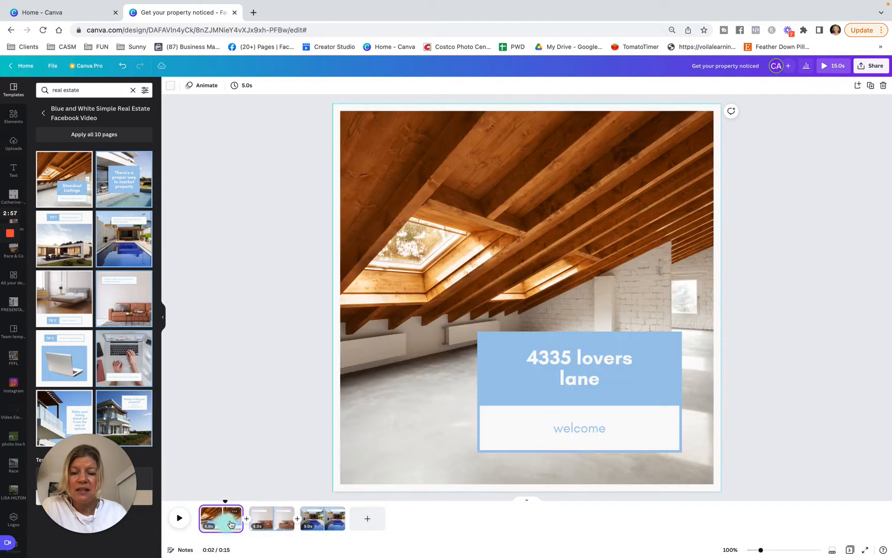
left_click_drag(237, 514, 277, 513)
left_click(281, 516)
left_click(300, 518)
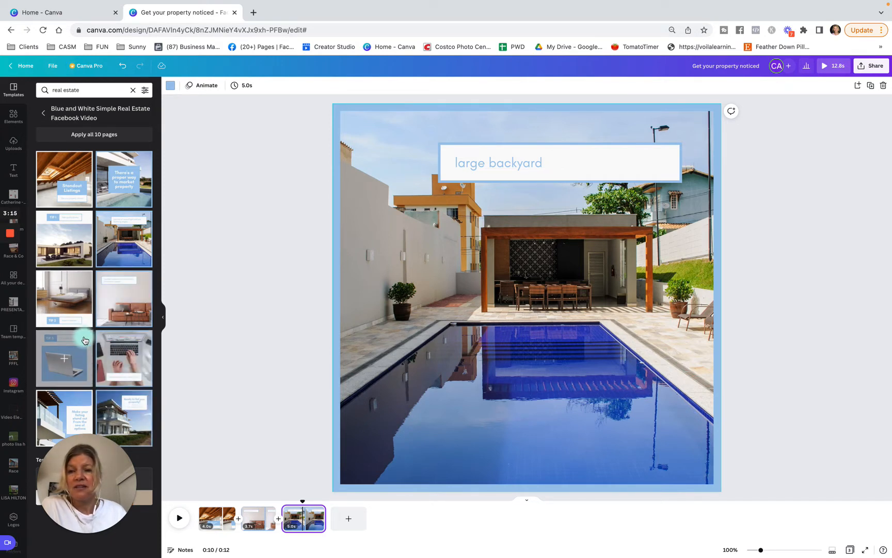
Add the template's "There's a proper way to market property" layout as the fourth page and clear its heading text
left_click(139, 203)
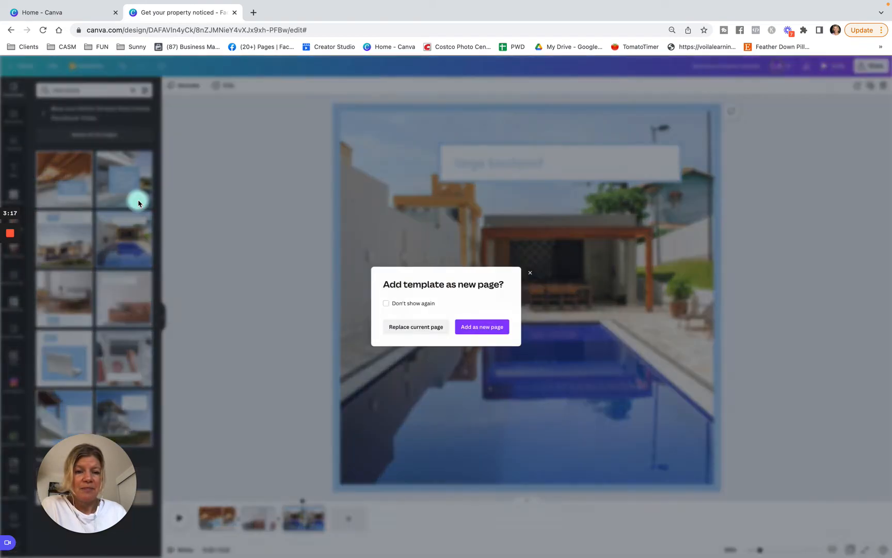
left_click(483, 332)
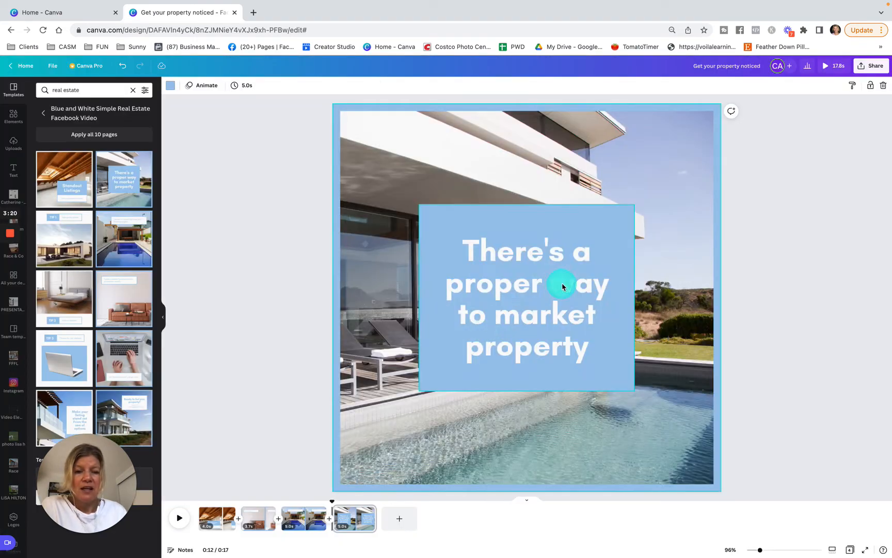
left_click(562, 286)
left_click(536, 341)
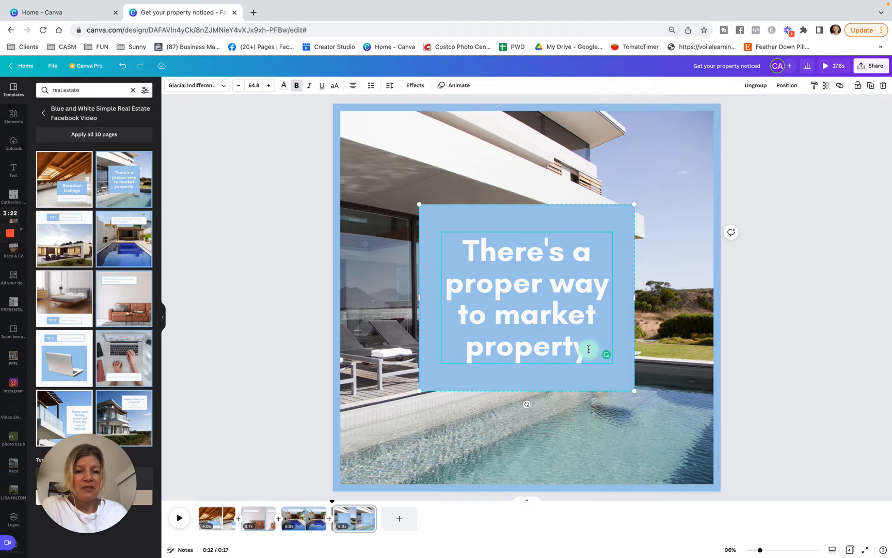
left_click_drag(588, 349, 473, 269)
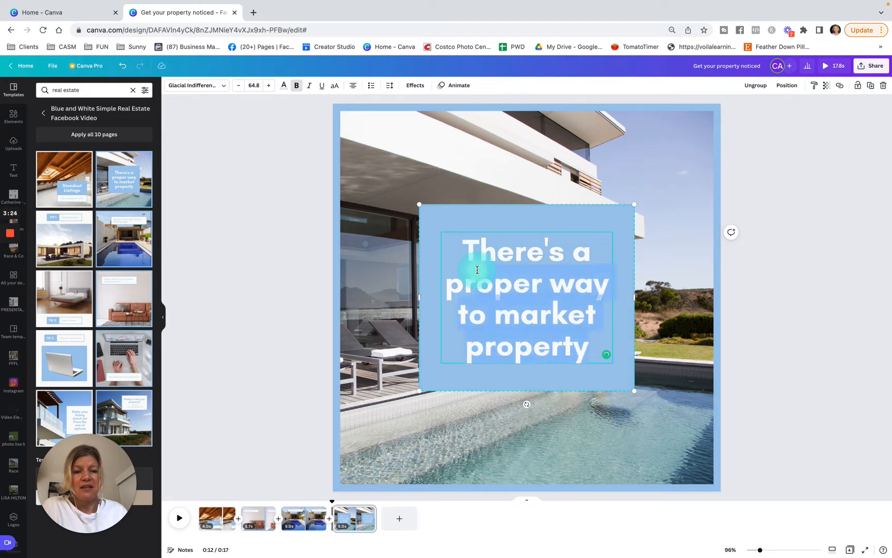
key("BackSpace")
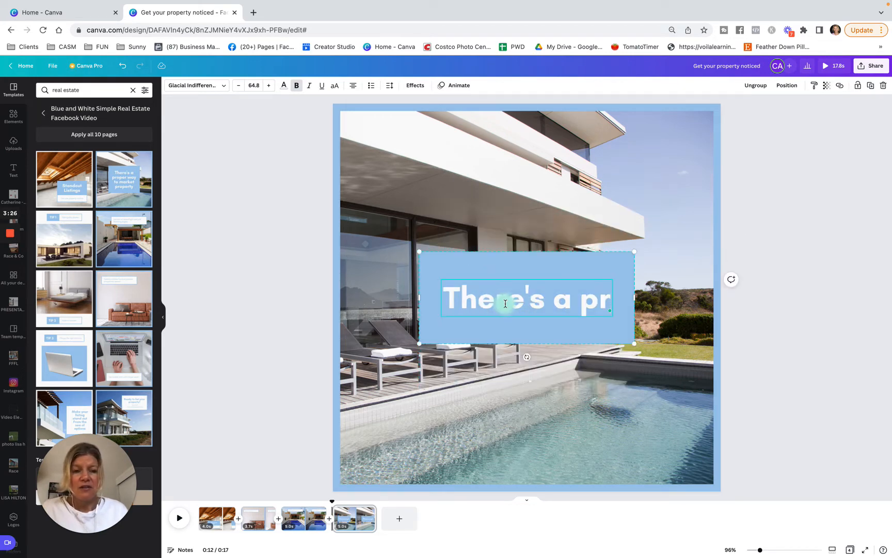
key("BackSpace")
key("BackSpace")
key("BackSpace")
key("BackSpace")
key("BackSpace")
key("BackSpace")
key("BackSpace")
key("BackSpace")
key("BackSpace")
key("BackSpace")
key("BackSpace")
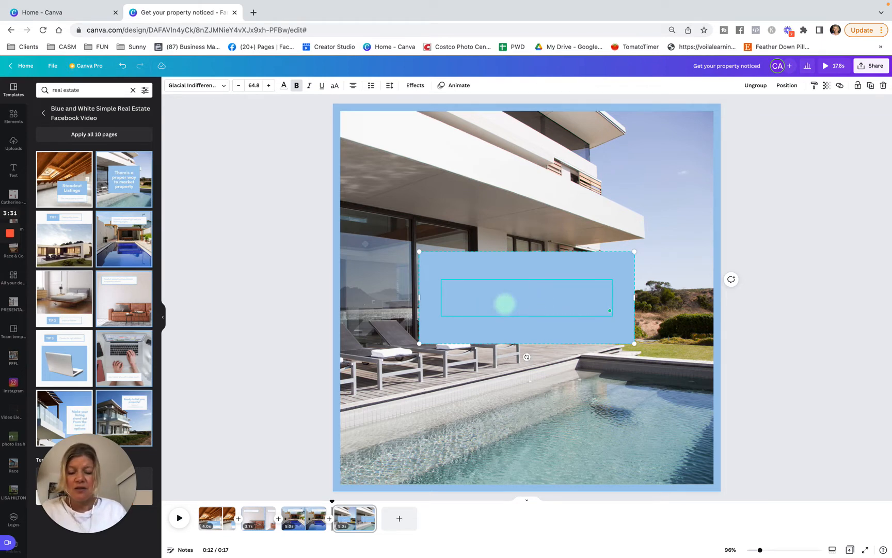
Enter the business's website address without the www prefix as the fourth page's heading
type("www")
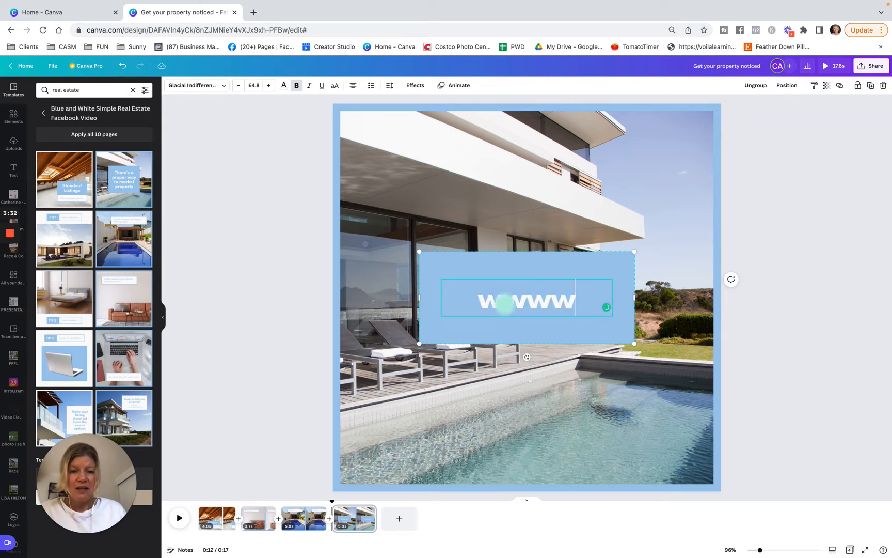
key("BackSpace")
key("BackSpace")
type("cat")
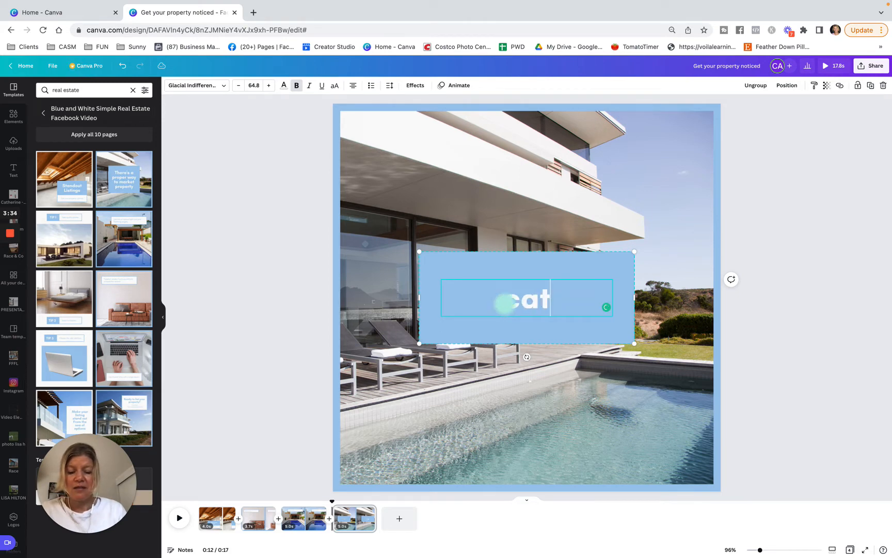
type("herineaird")
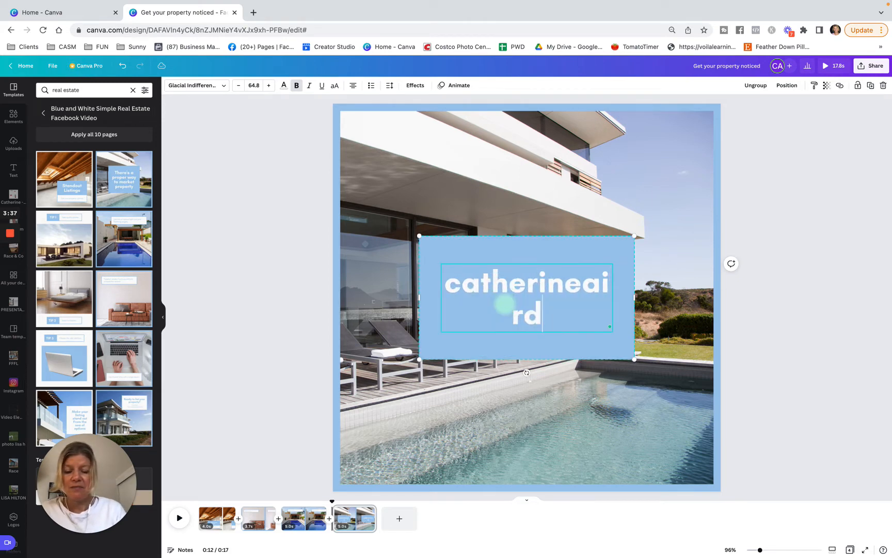
type("social")
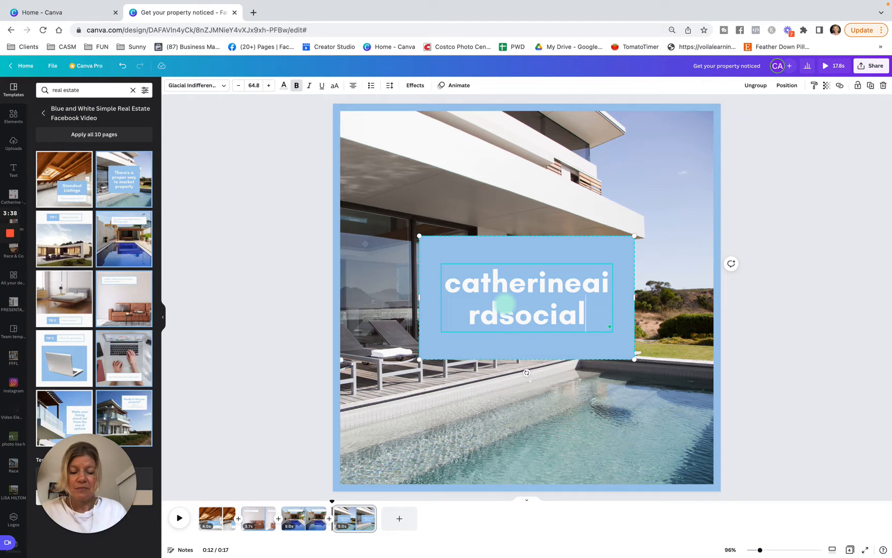
type("media.com")
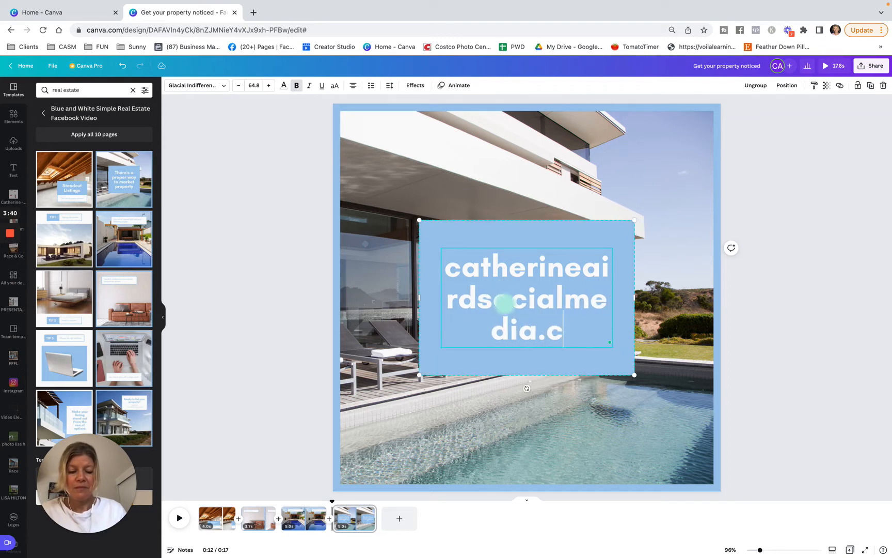
Set the website text's font size to 32 and widen its blue box on both sides to fit the address on one line
left_click(254, 85)
left_click(252, 215)
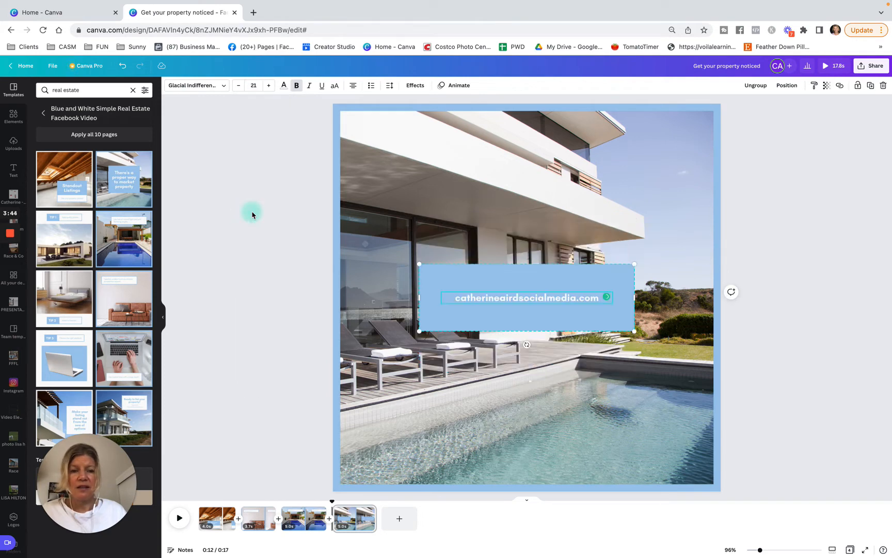
left_click(255, 85)
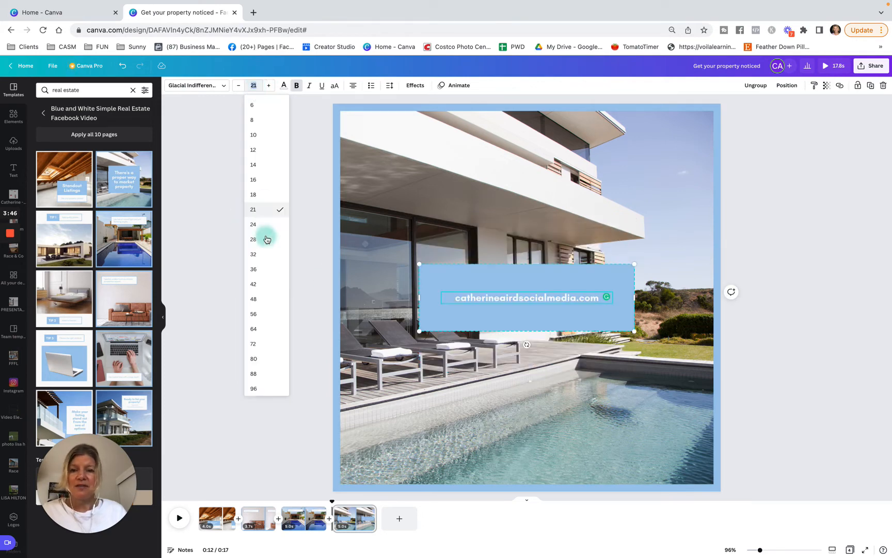
left_click(256, 254)
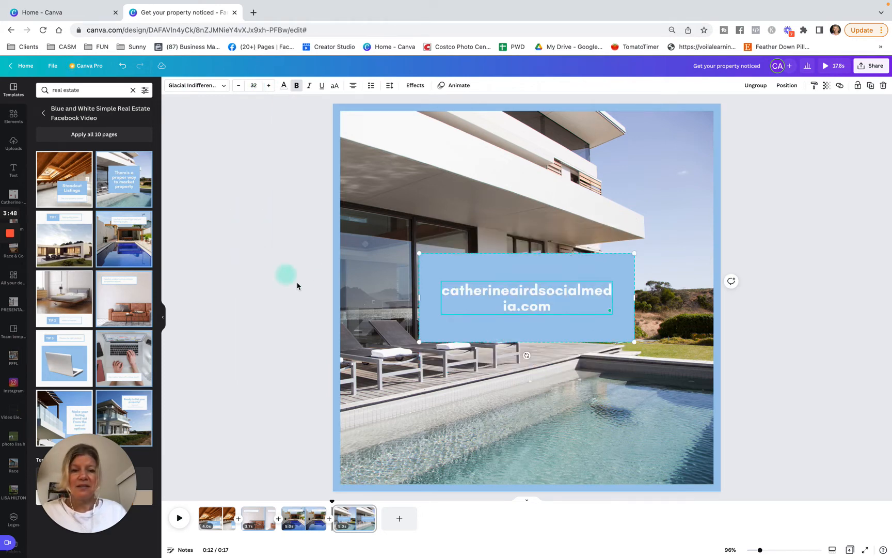
left_click_drag(635, 298, 675, 300)
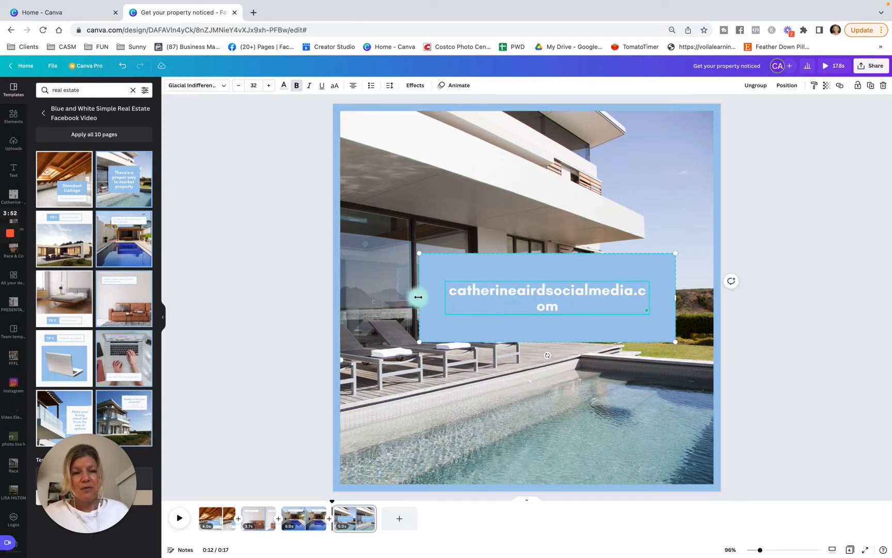
left_click_drag(419, 298, 371, 297)
left_click(263, 323)
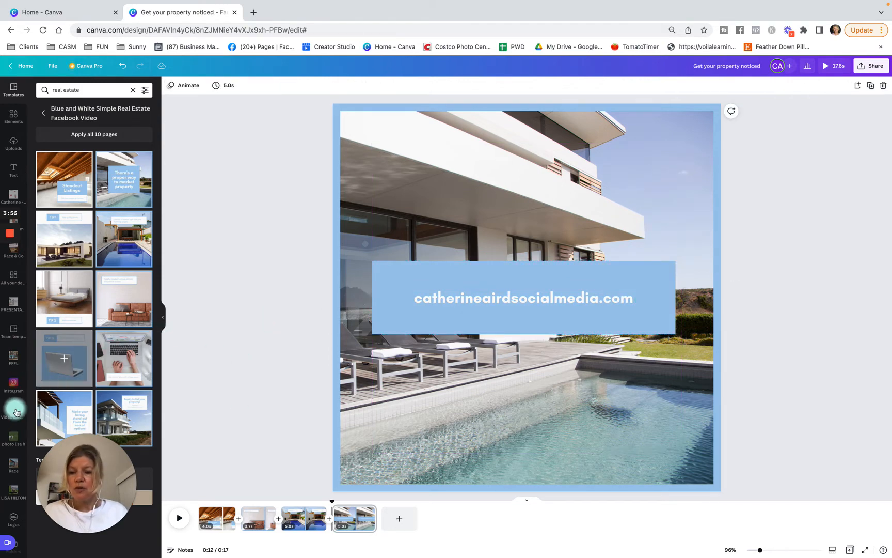
Open the brand kit's logos and find the white CA Social Media logo
scroll(16, 408, "down", 1)
left_click(13, 489)
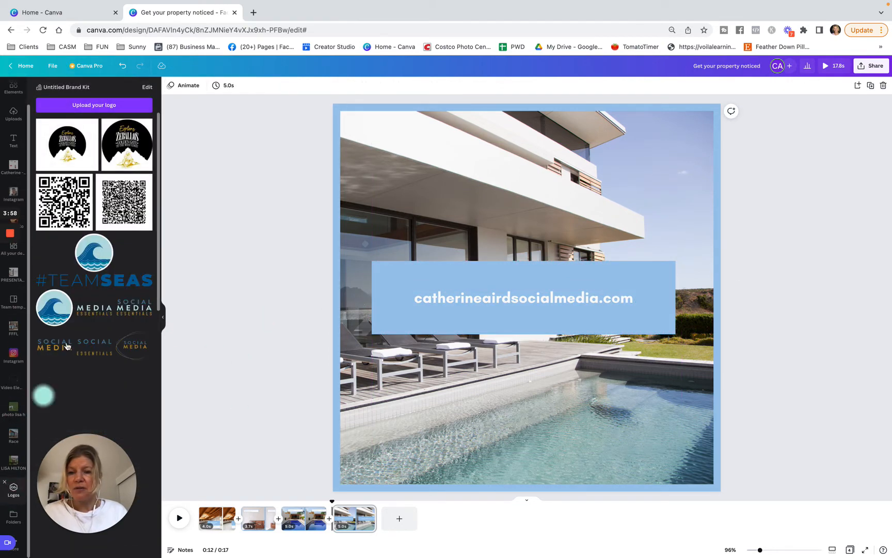
scroll(102, 308, "down", 10)
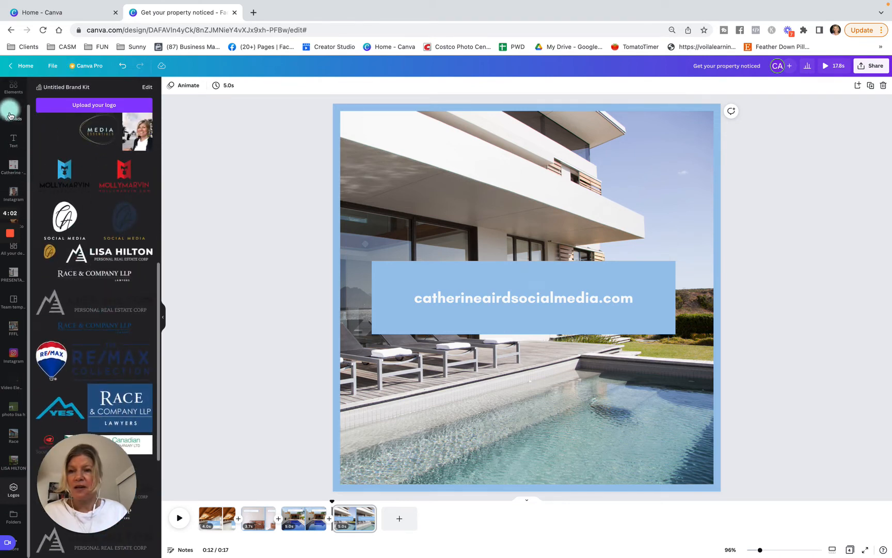
left_click(64, 226)
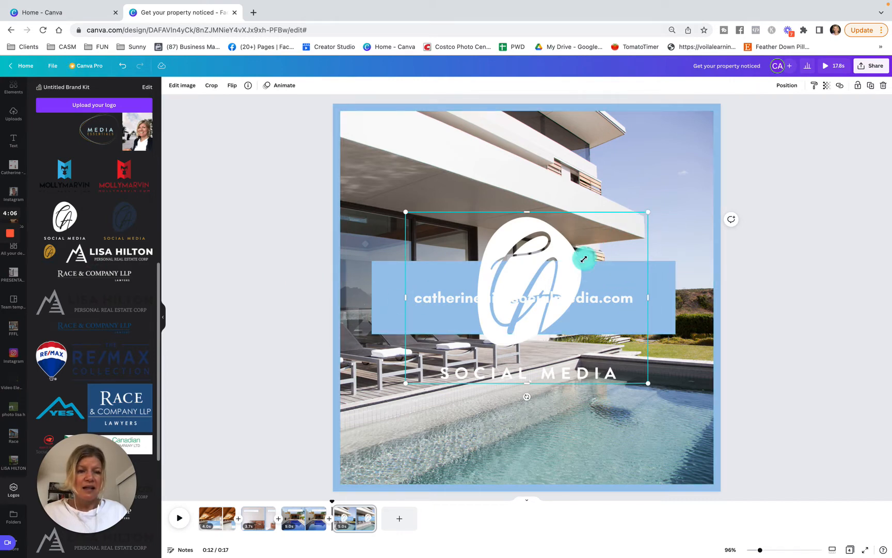
left_click_drag(583, 258, 461, 355)
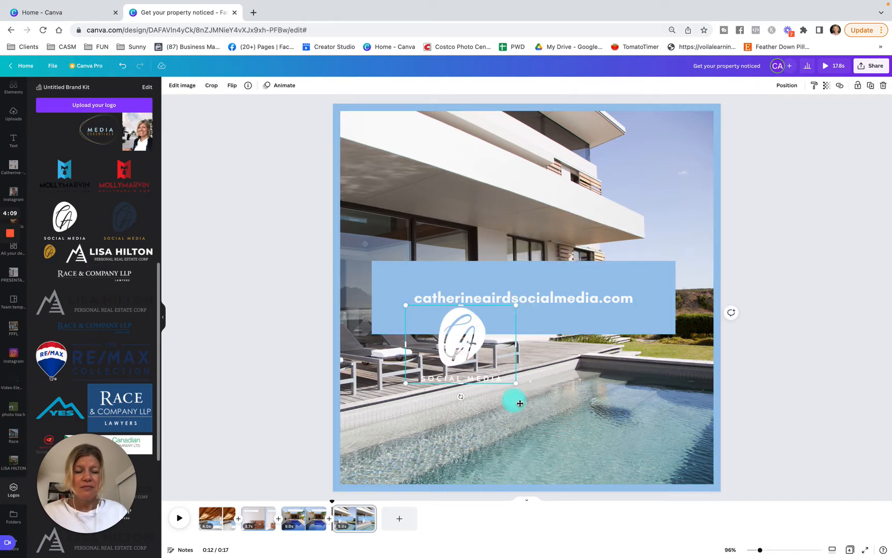
left_click_drag(520, 404, 802, 382)
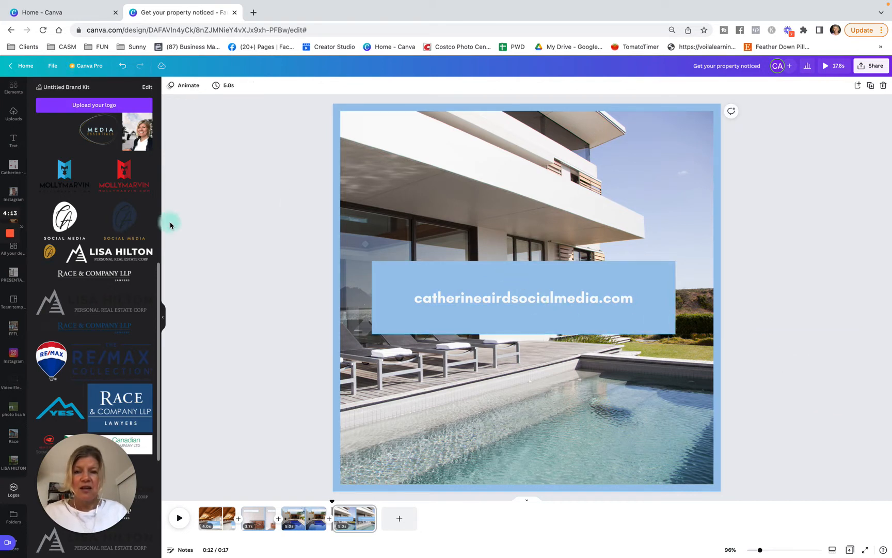
Add the white CA Social Media logo to the fourth page, shrink it to under half size and centre it near the page's bottom edge
left_click(58, 220)
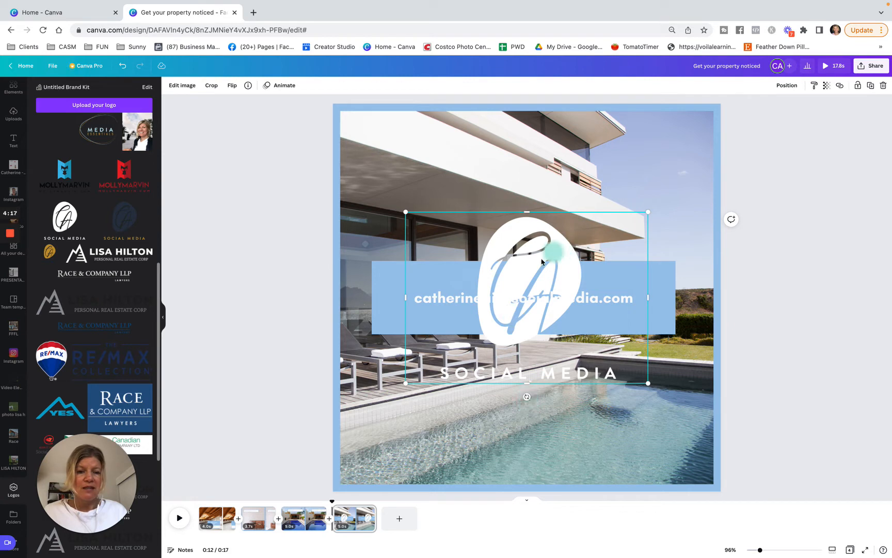
left_click_drag(595, 236, 515, 305)
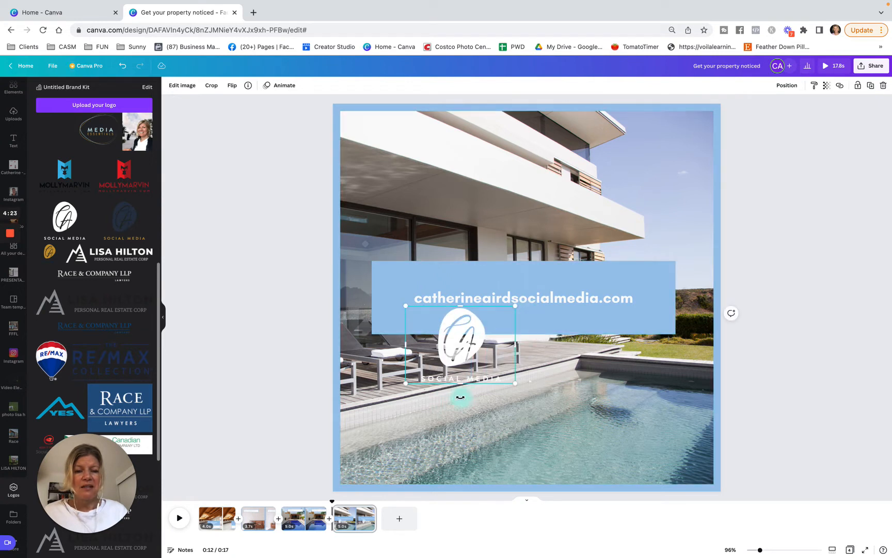
mouse_move(463, 413)
left_mouse_down()
mouse_move(450, 404)
mouse_move(461, 404)
left_mouse_up()
left_click(461, 345)
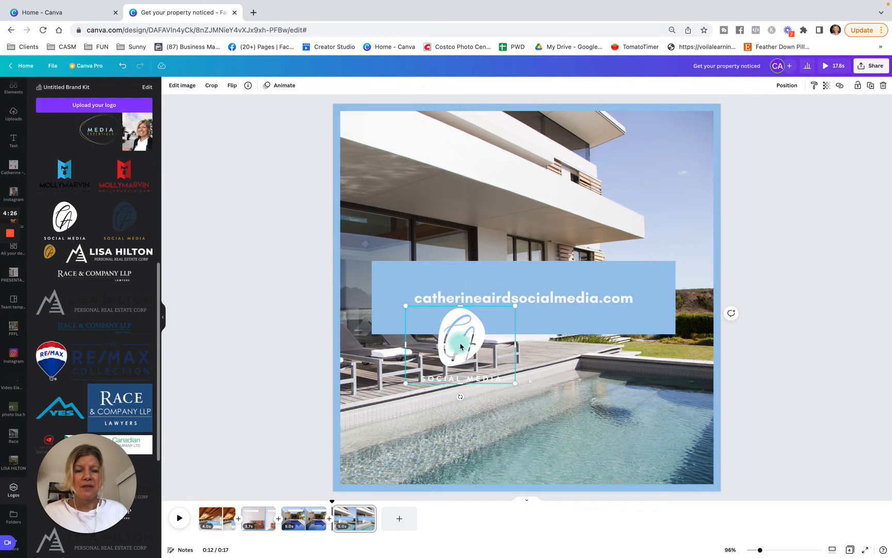
left_click_drag(459, 341, 536, 489)
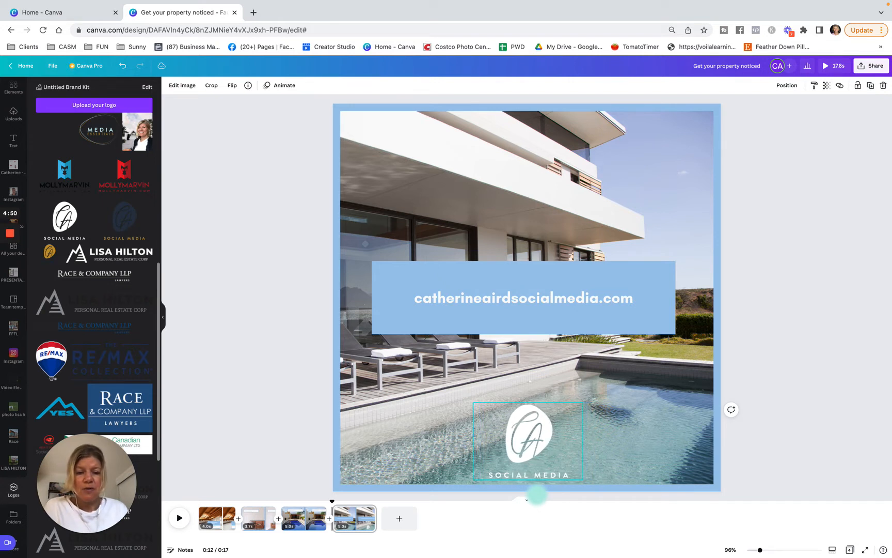
Try the remax palette's blue on the fourth page's border and undo the colour change
left_click(355, 110)
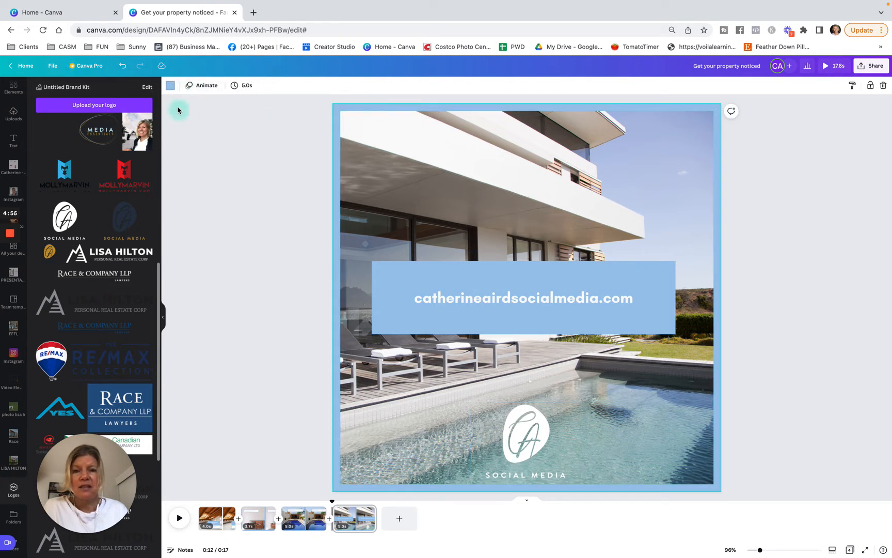
left_click(171, 88)
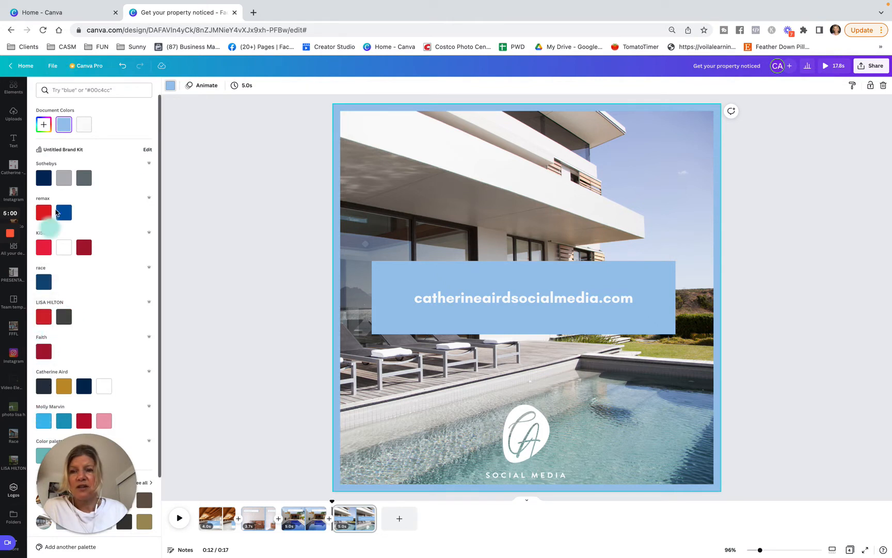
left_click(94, 89)
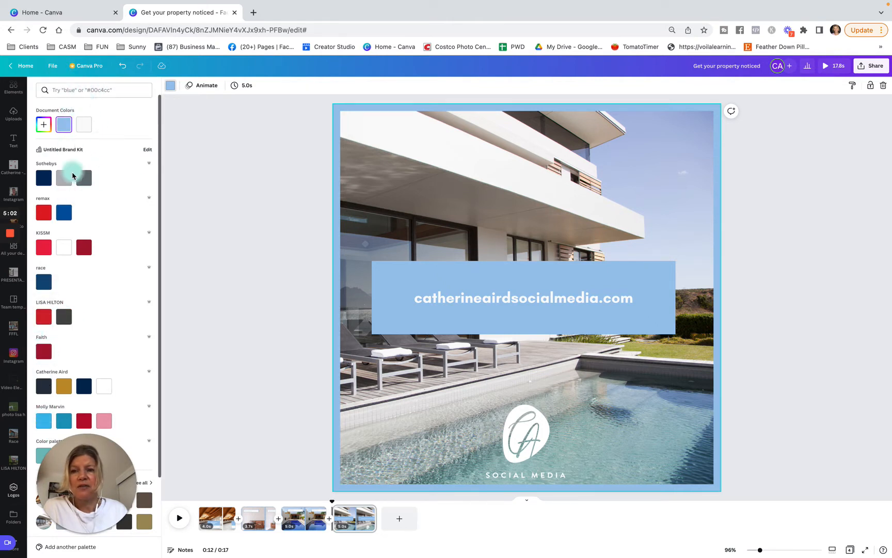
left_click(63, 212)
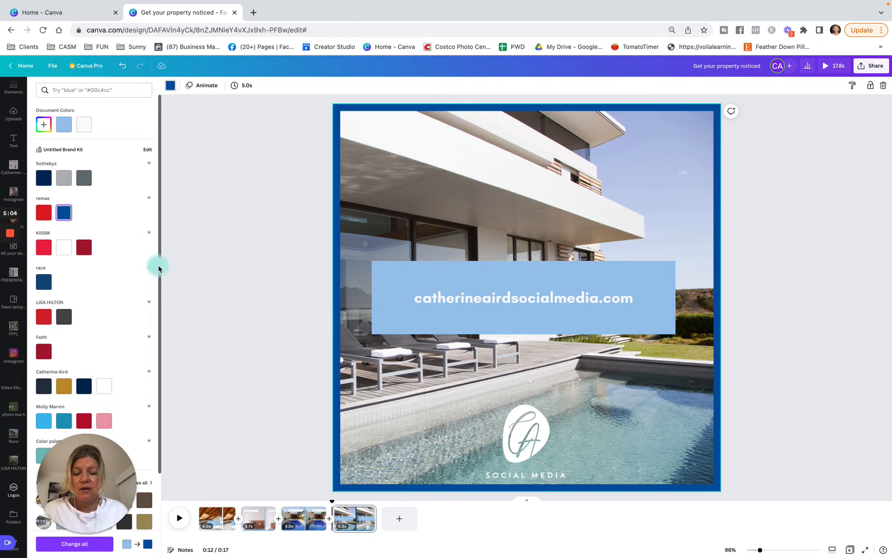
key("super+z")
View the available fonts for the website text on the fourth page without changing the font
left_click(493, 300)
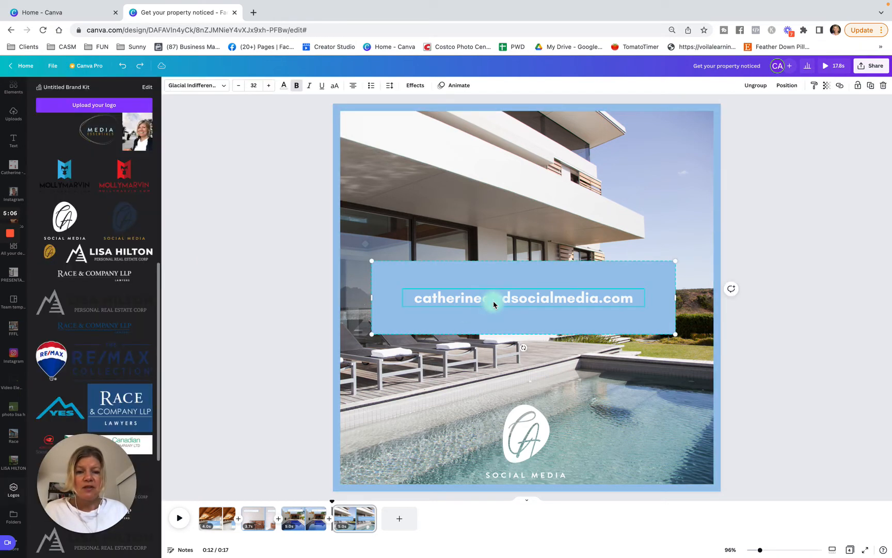
left_click(427, 289)
left_click(221, 87)
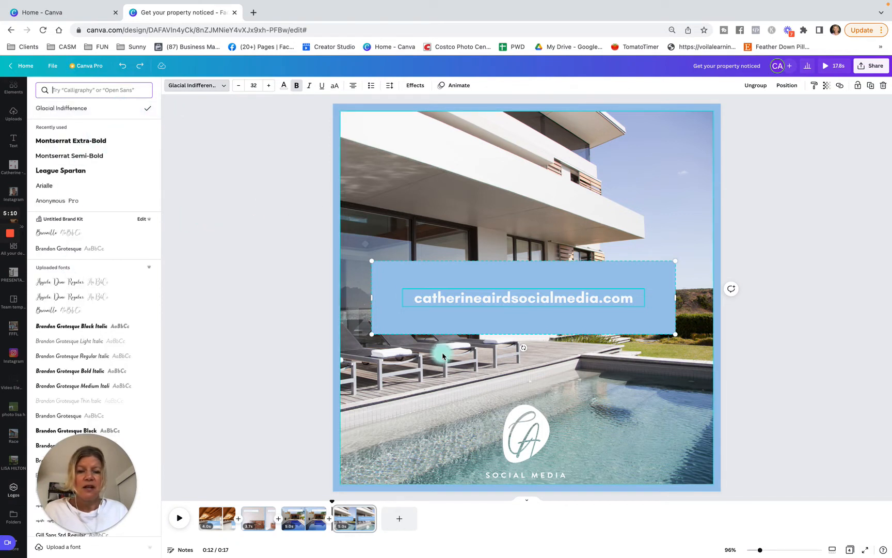
left_click(430, 426)
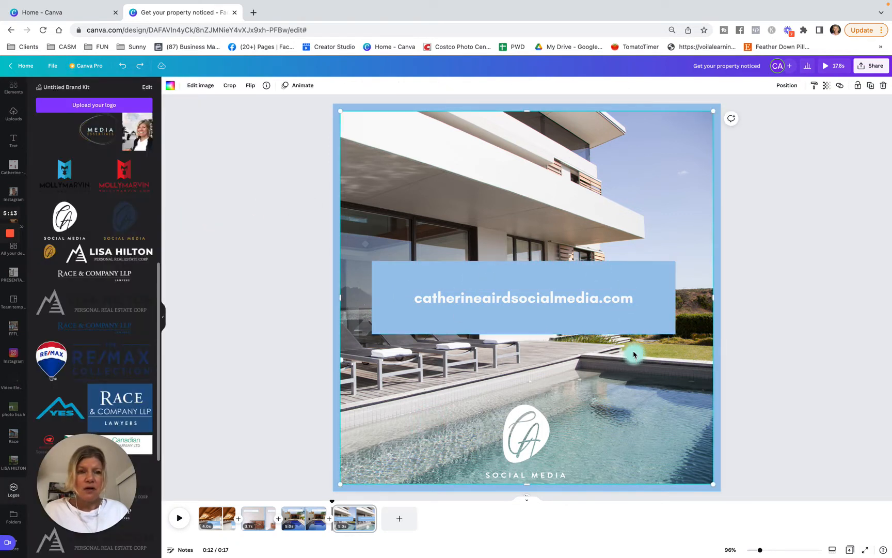
Play a preview of the whole video
left_click(825, 70)
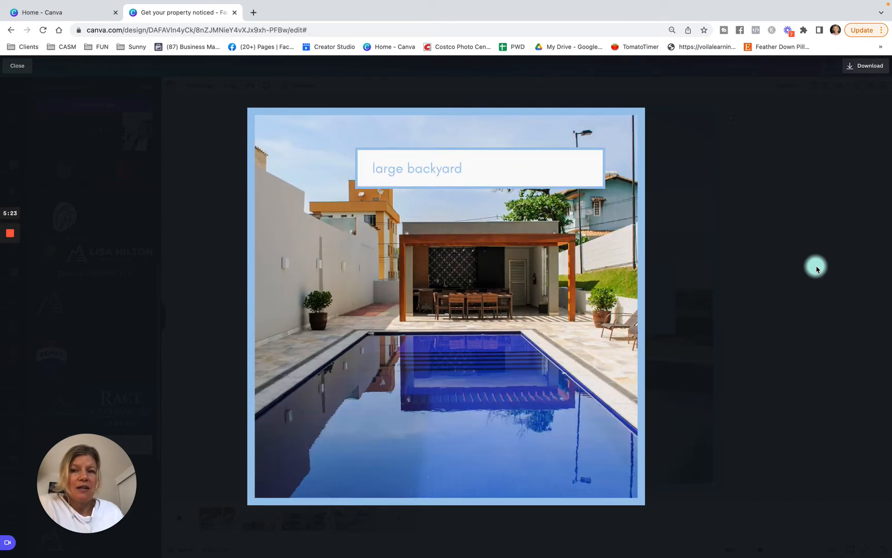
Close the preview and replace the first page's background photo with the uploaded townhouse exterior photo
left_click(17, 66)
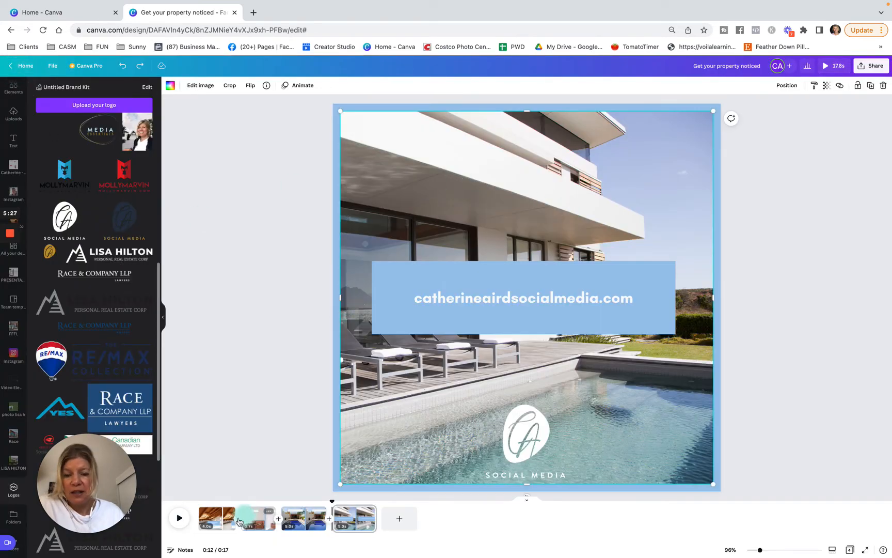
left_click(214, 516)
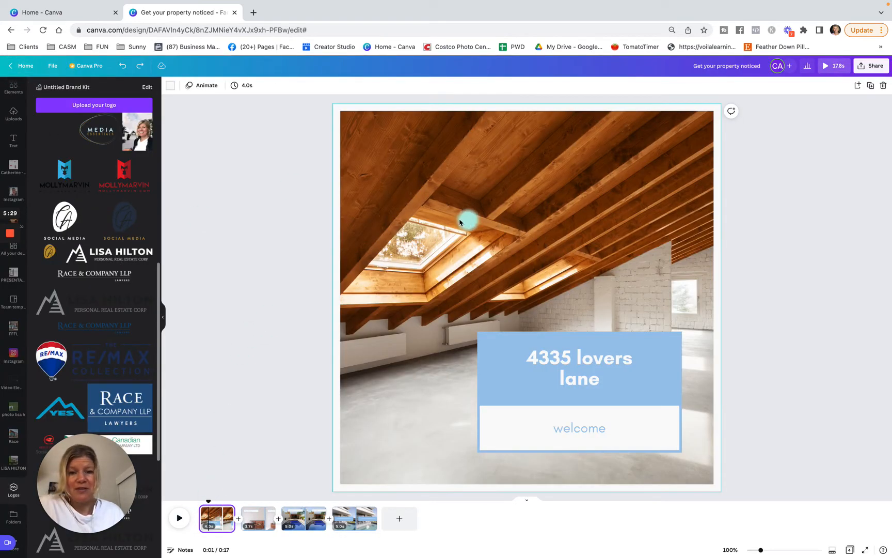
left_click(11, 114)
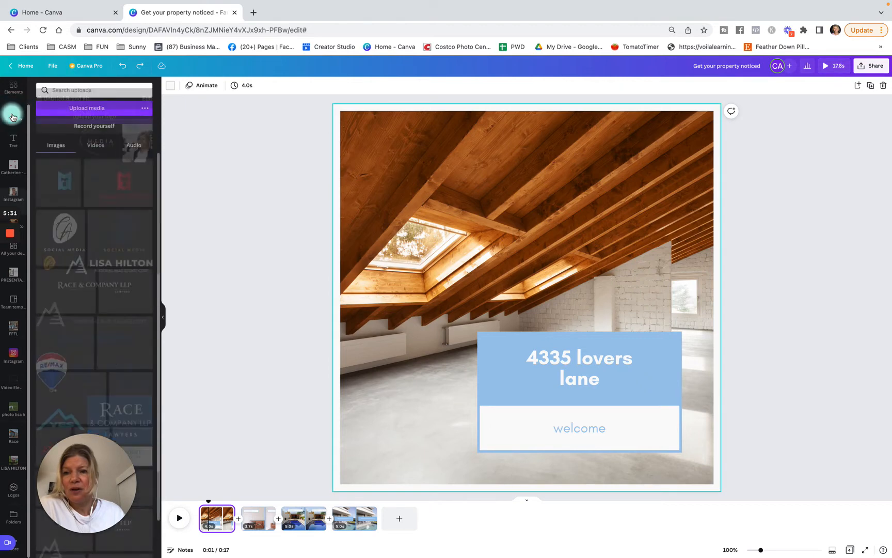
scroll(100, 309, "down", 3)
scroll(100, 310, "down", 3)
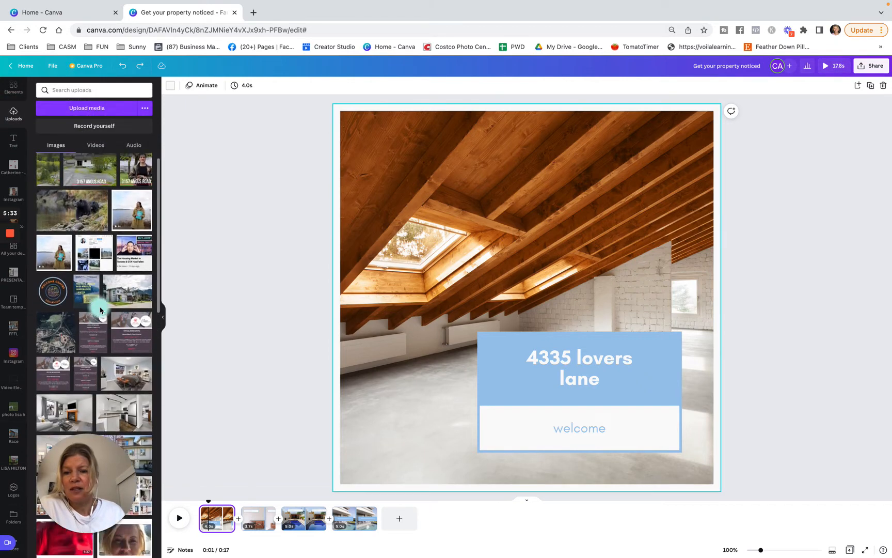
scroll(101, 341, "down", 2)
scroll(102, 342, "up", 2)
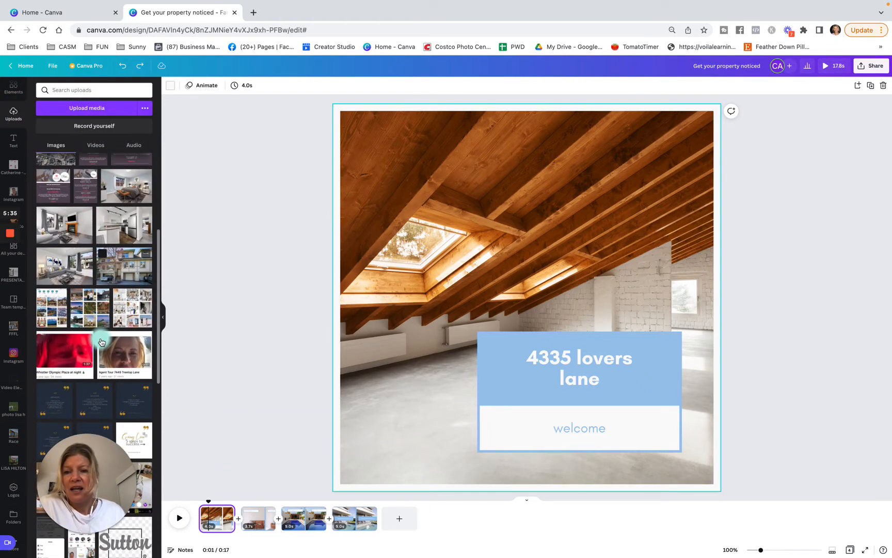
left_click_drag(122, 322, 399, 207)
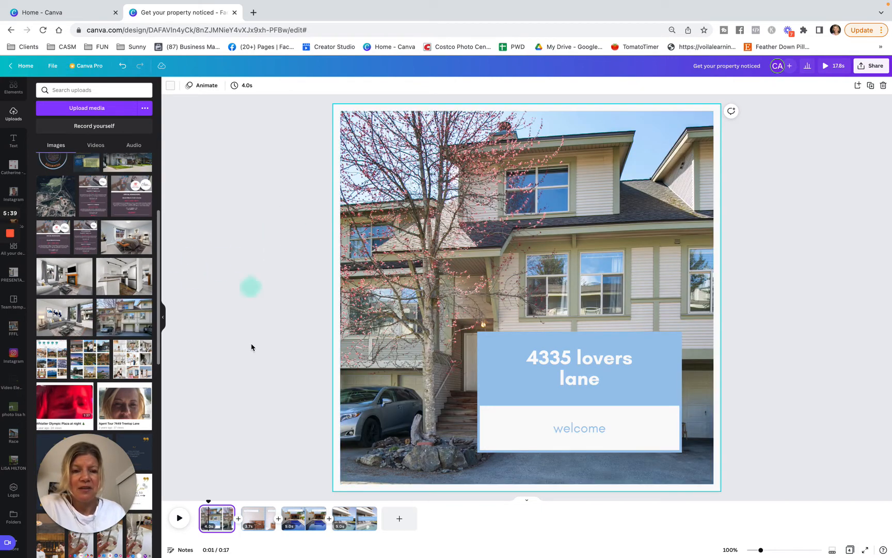
Replace the second page's background photo with the uploaded photo of the grey sofa living room
left_click(255, 519)
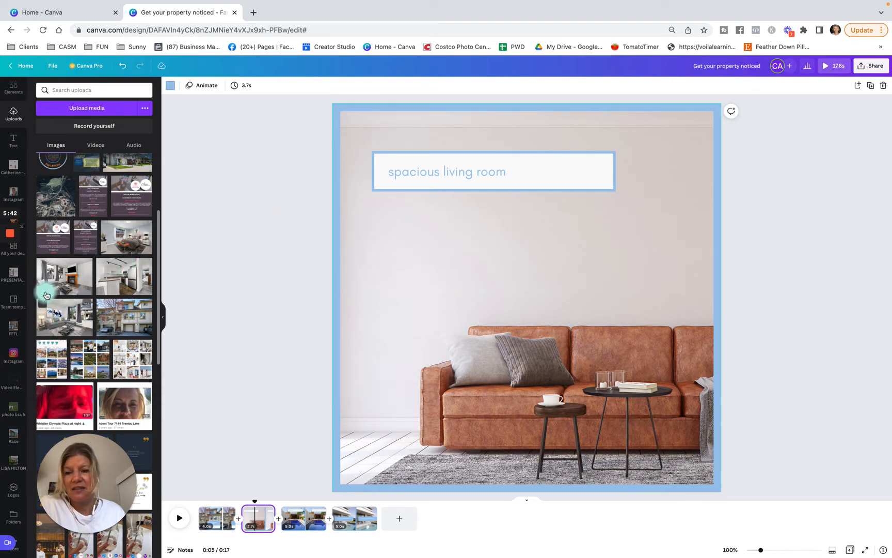
mouse_move(63, 314)
left_mouse_down()
mouse_move(451, 196)
mouse_move(334, 230)
left_mouse_up()
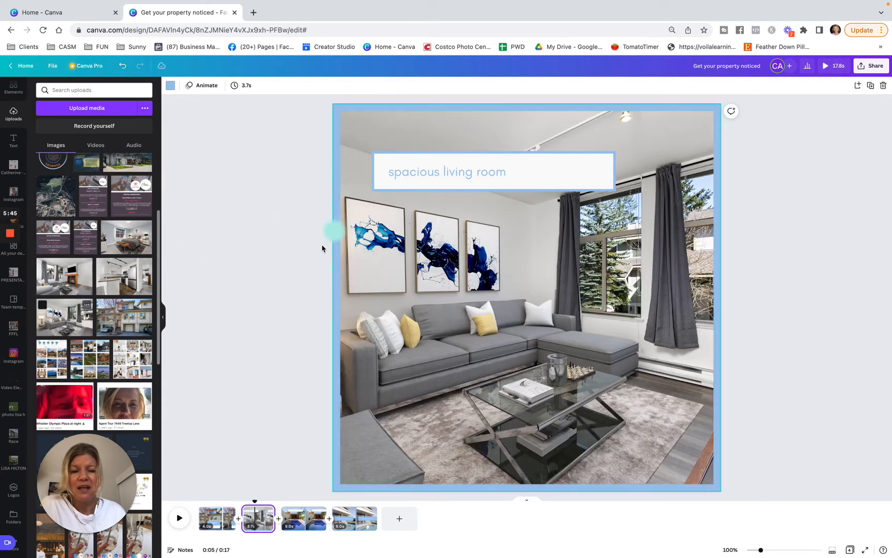
left_click(307, 523)
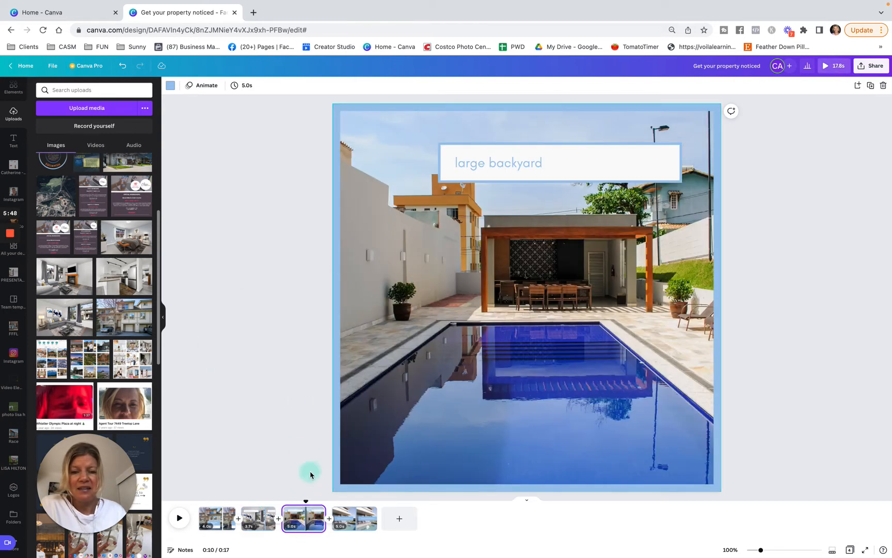
Try the Neon and Background text effects on the first page's address heading and undo the effect
left_click(216, 518)
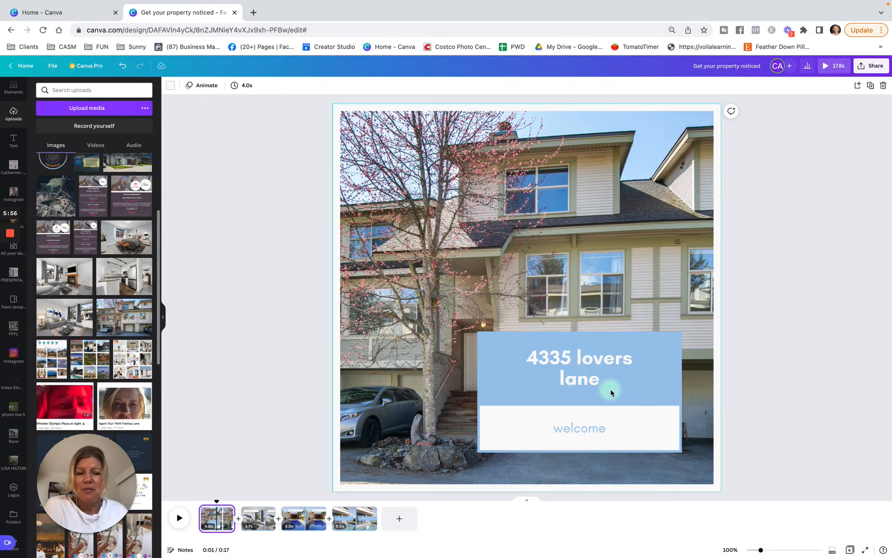
left_click(581, 382)
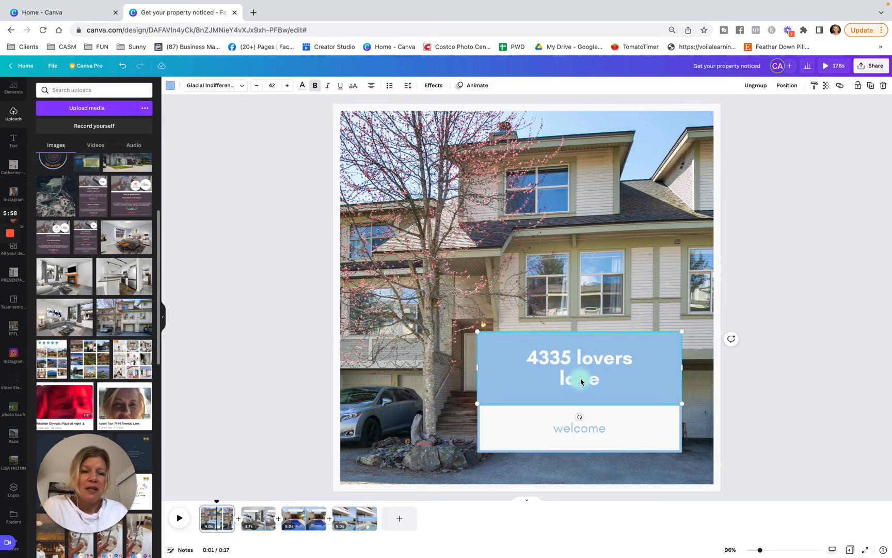
left_click(475, 87)
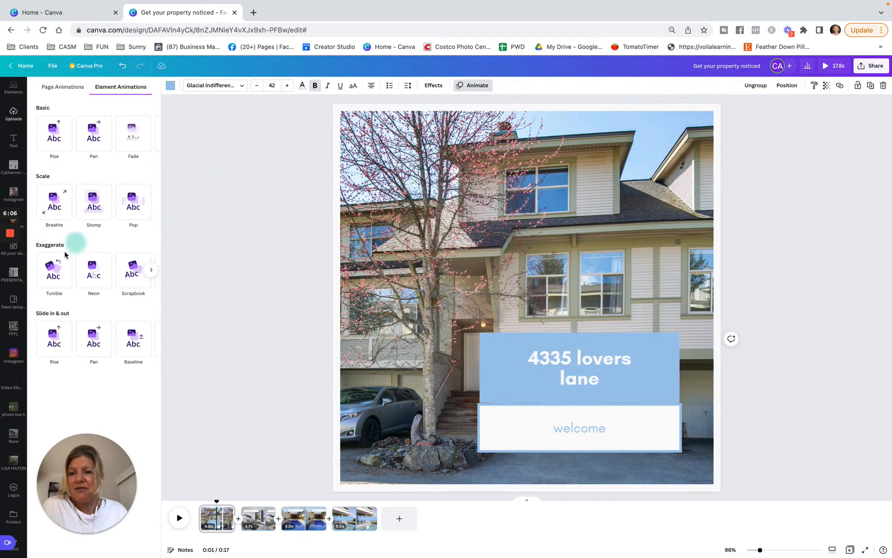
left_click(433, 85)
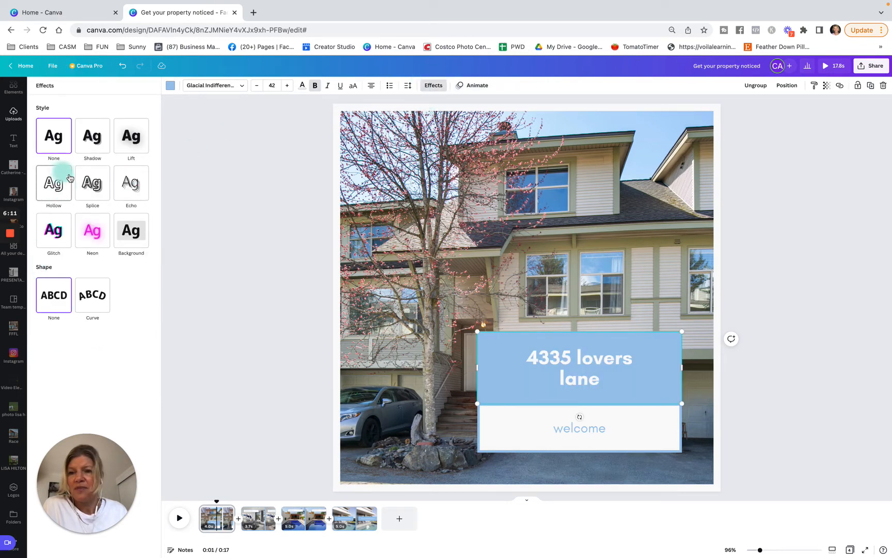
left_click(95, 235)
left_click(135, 239)
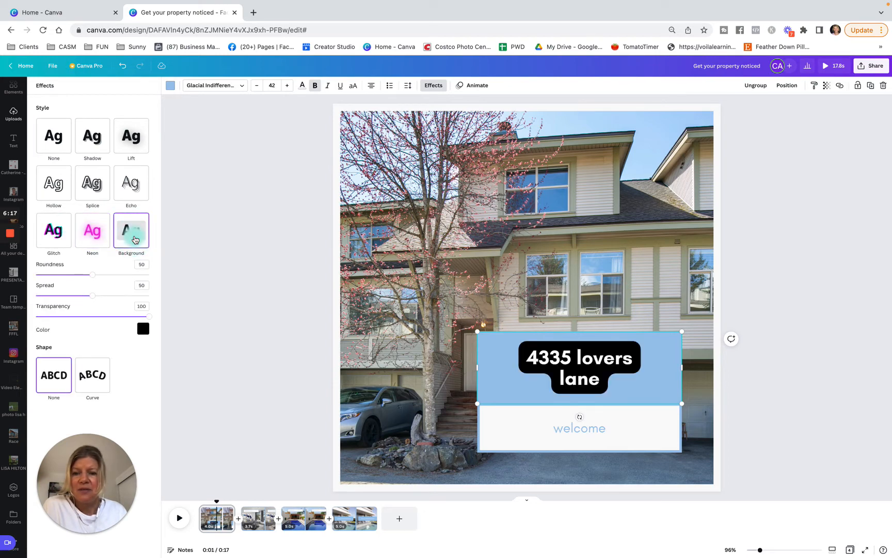
left_click(552, 431)
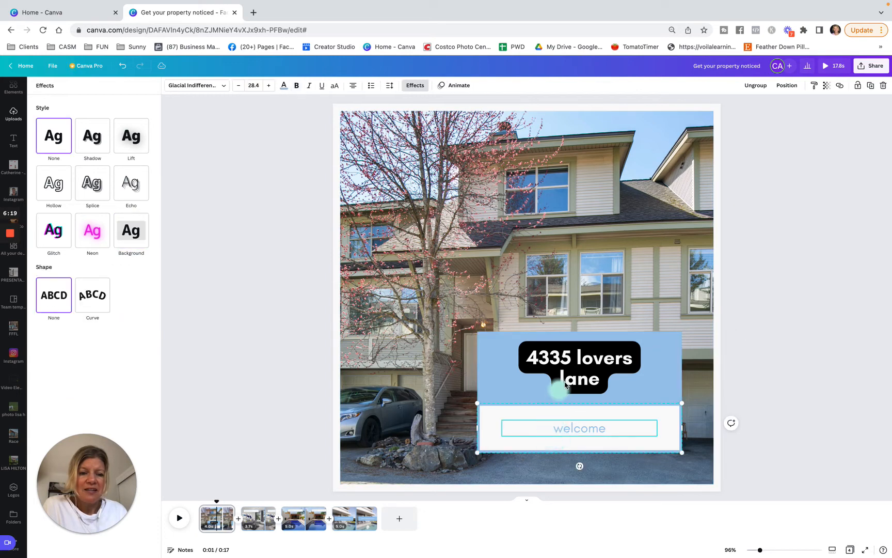
key("ctrl+z")
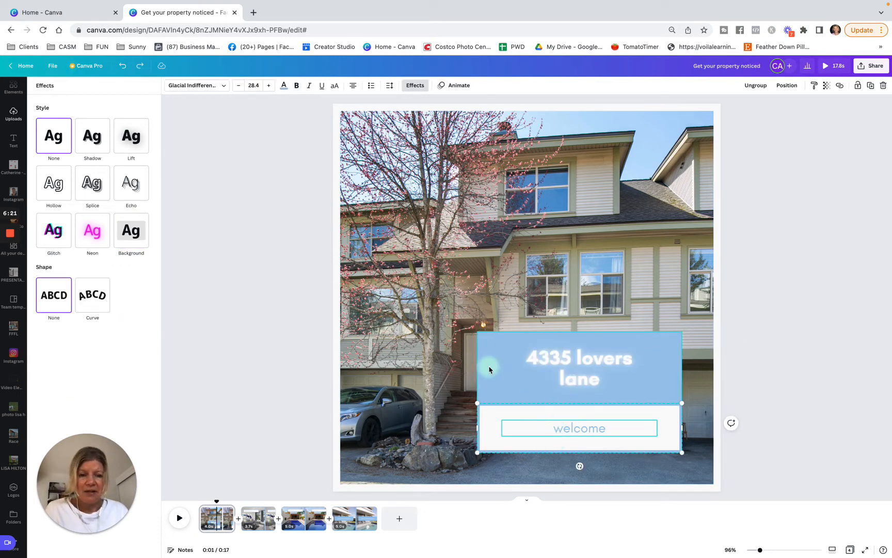
Apply the Typewriter text animation to the "welcome" text and the address heading on the first page
left_click(455, 85)
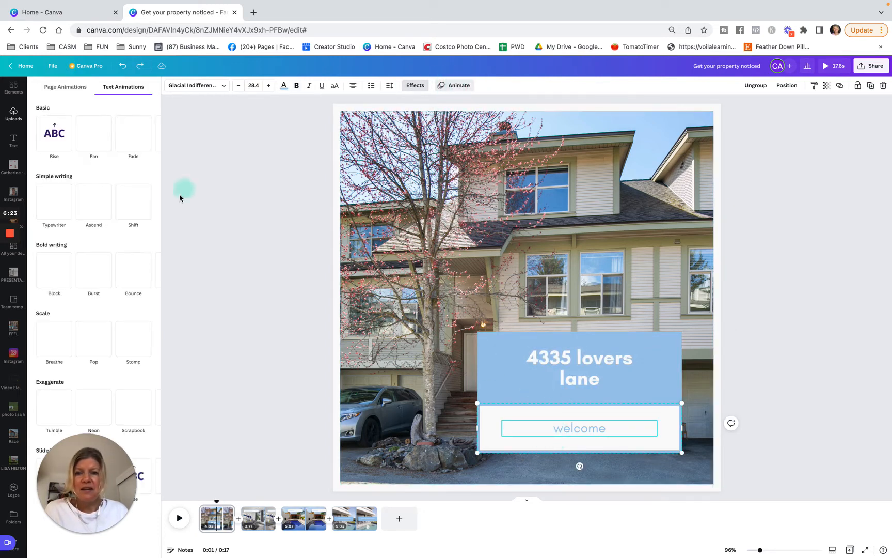
left_click(54, 206)
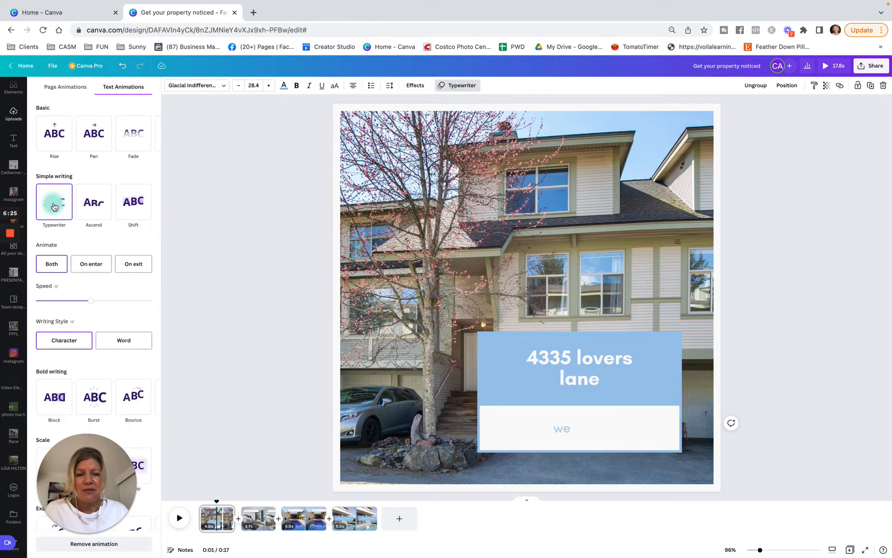
left_click(586, 371)
left_click(54, 207)
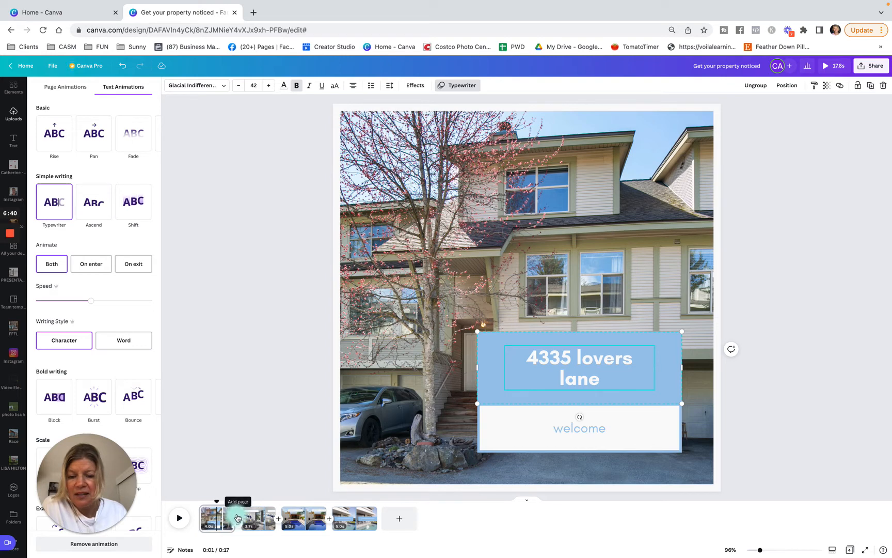
Compare the Dissolve and Slide transitions between the first and second pages and apply Dissolve
left_click(239, 525)
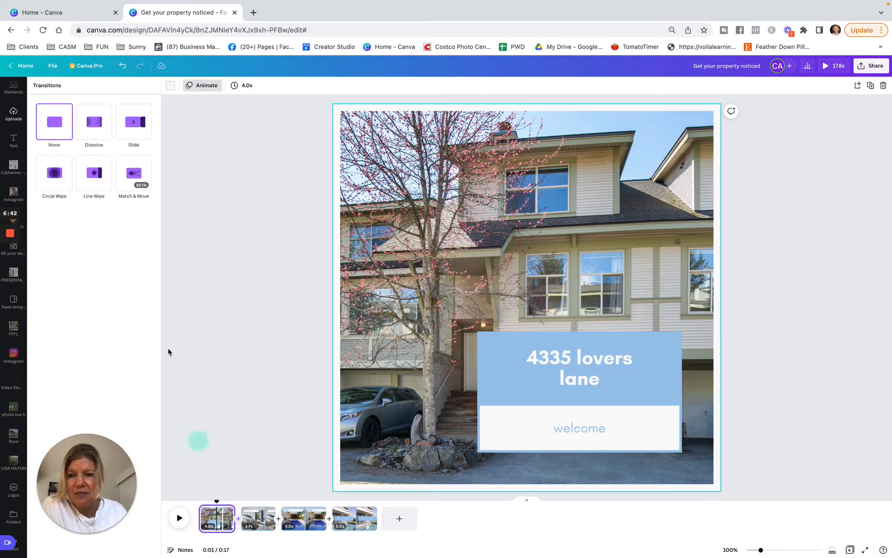
left_click(94, 122)
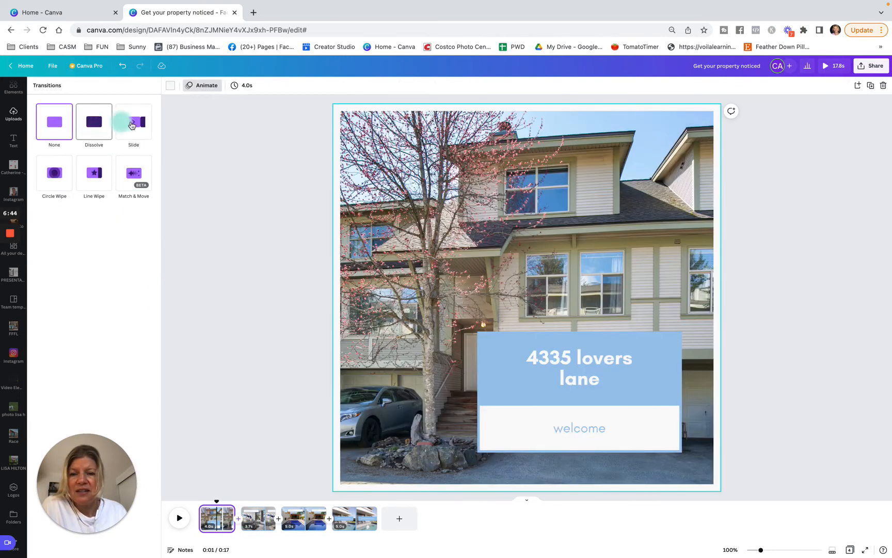
left_click(132, 126)
left_click(76, 131)
left_click(96, 131)
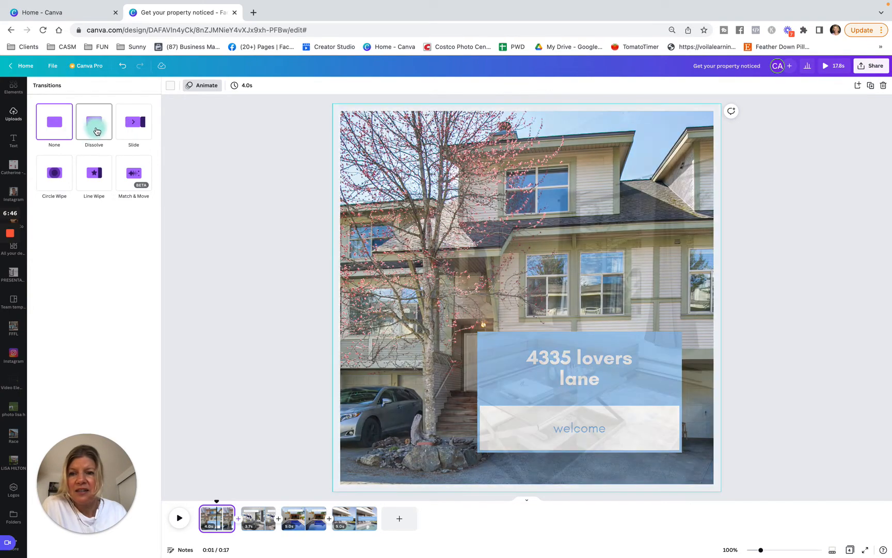
left_click(225, 390)
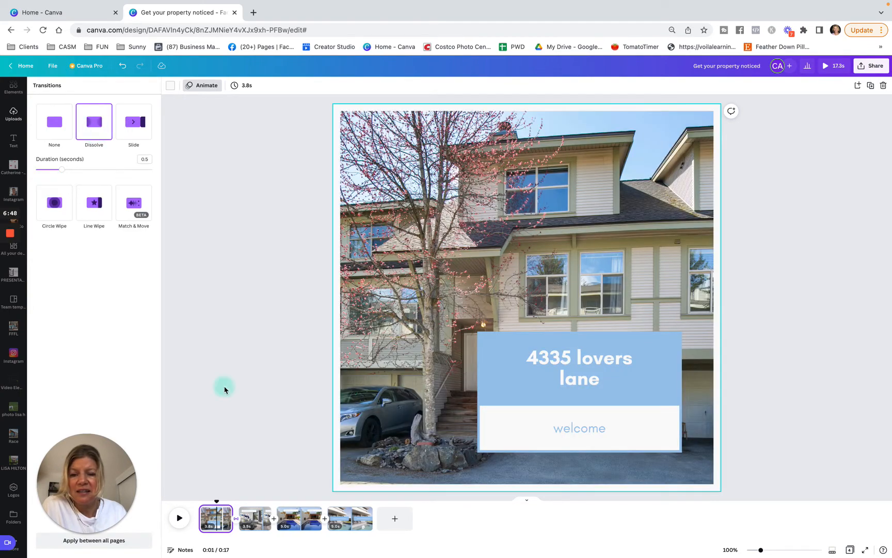
Apply the Typewriter text animation to the "spacious living room" text on the second page
left_click(260, 525)
left_click(492, 186)
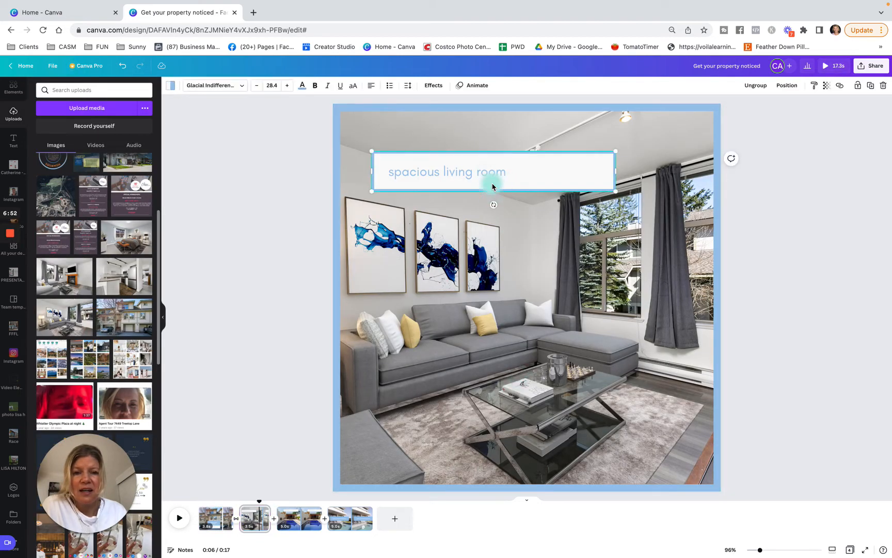
left_click(475, 85)
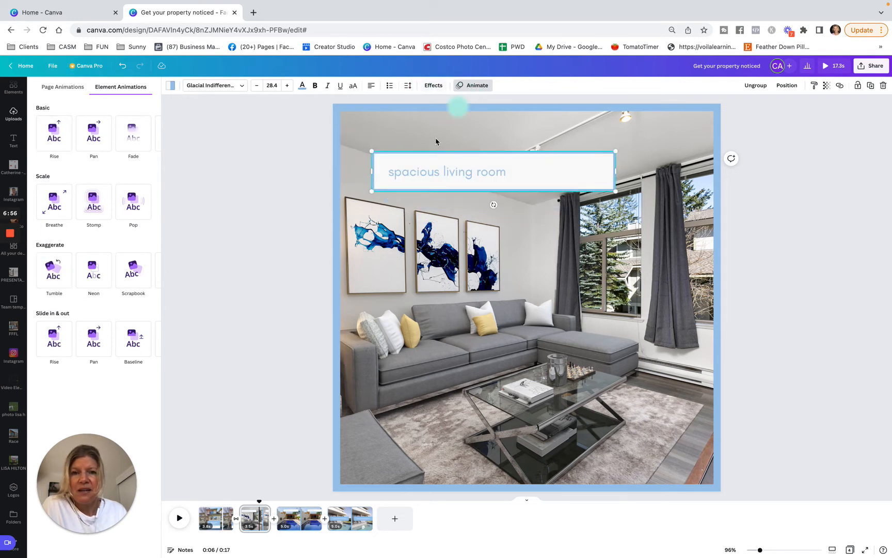
left_click(430, 178)
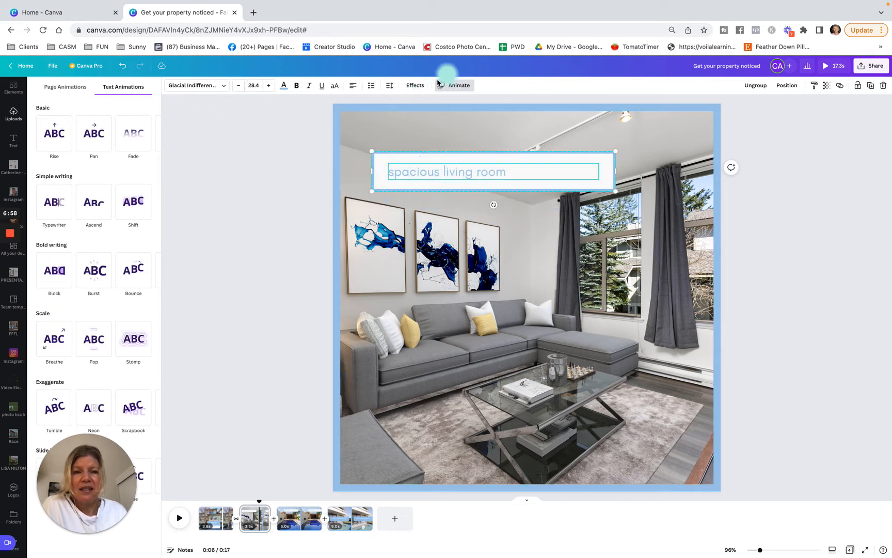
left_click(54, 202)
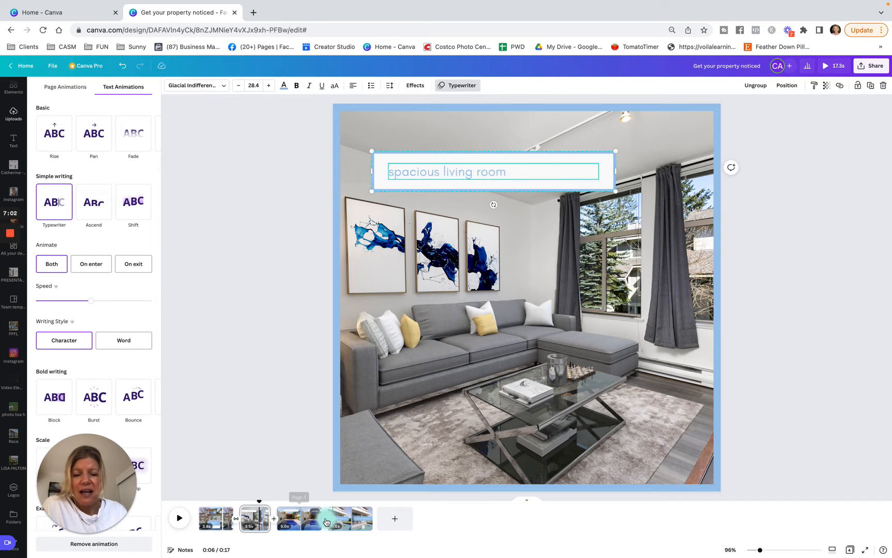
Apply the Dissolve transition between the second and third pages and reopen the real estate template's page designs
left_click(274, 523)
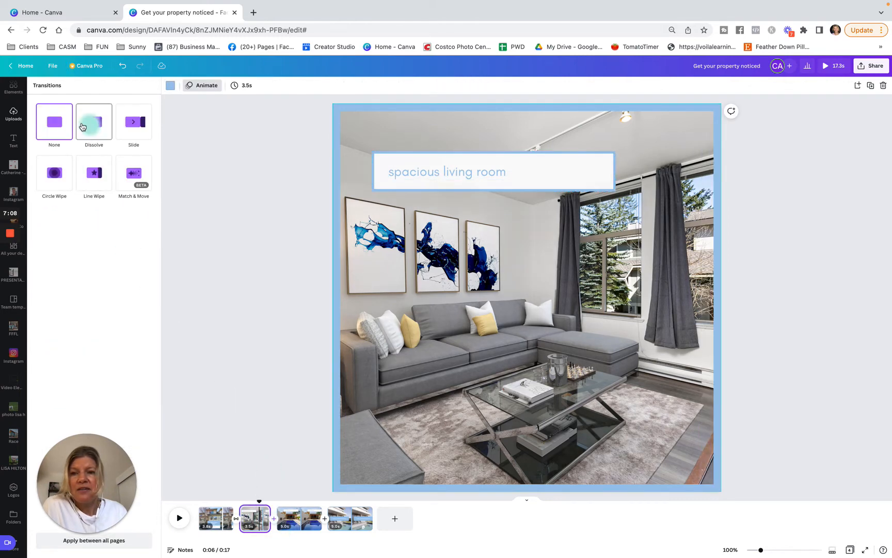
left_click(93, 132)
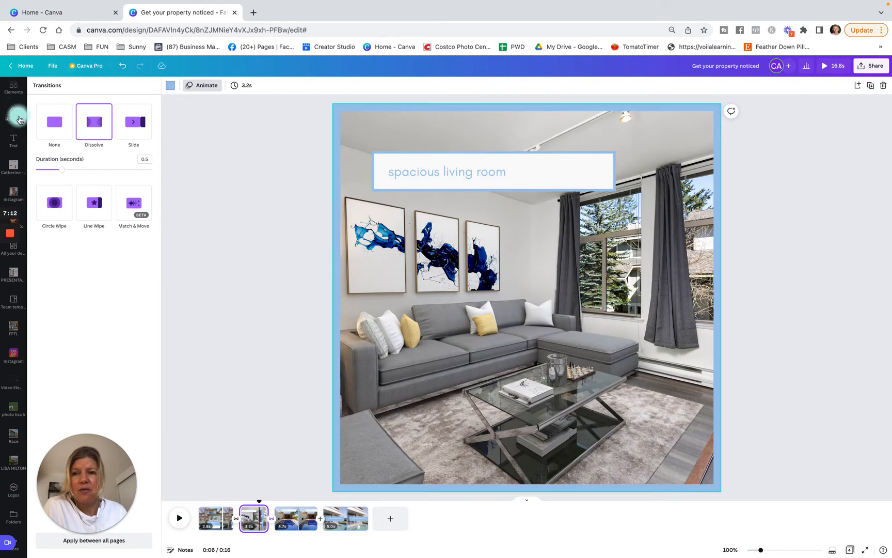
scroll(11, 92, "up", 1)
left_click(14, 88)
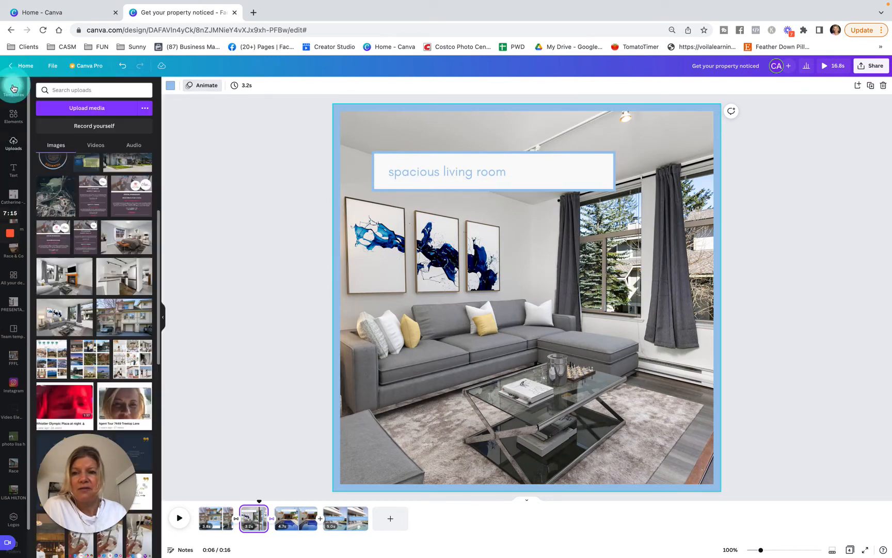
Duplicate the closing website page, view the elements library and delete the duplicate page
right_click(363, 516)
left_click(395, 459)
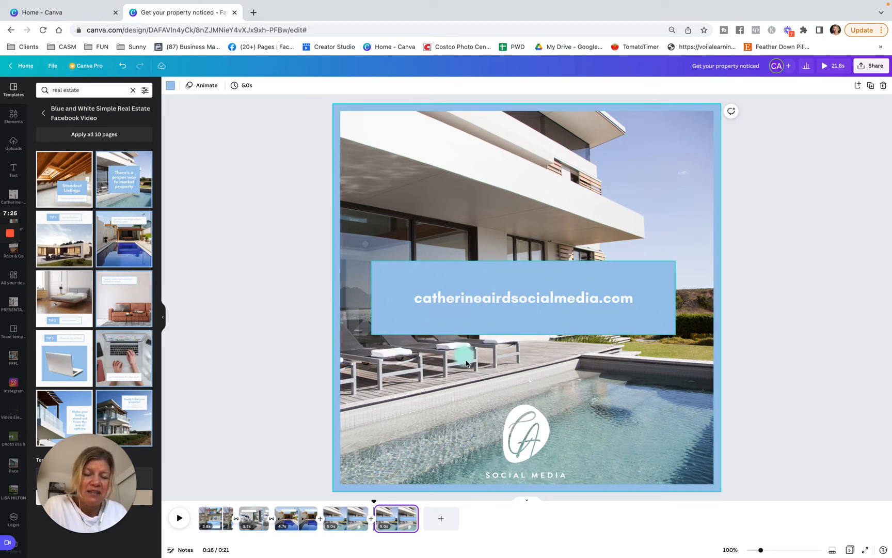
left_click_drag(418, 513, 412, 513)
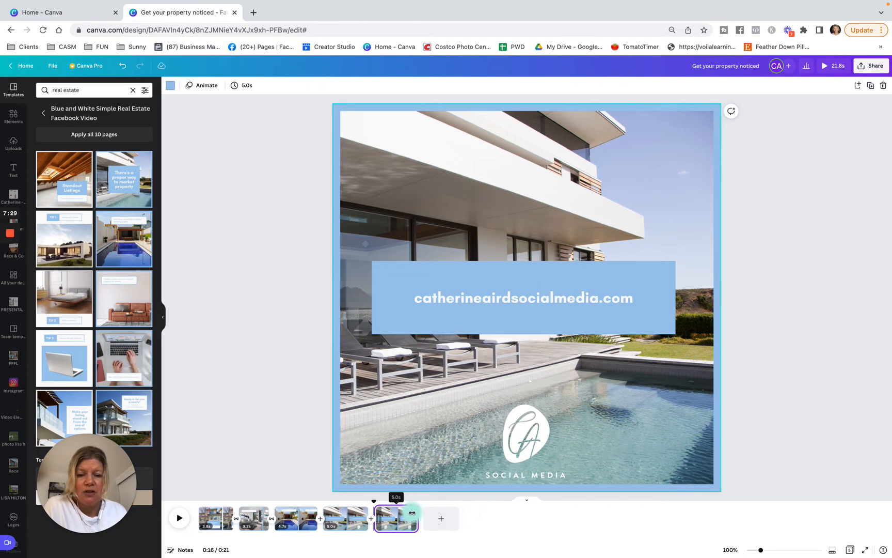
left_click(9, 120)
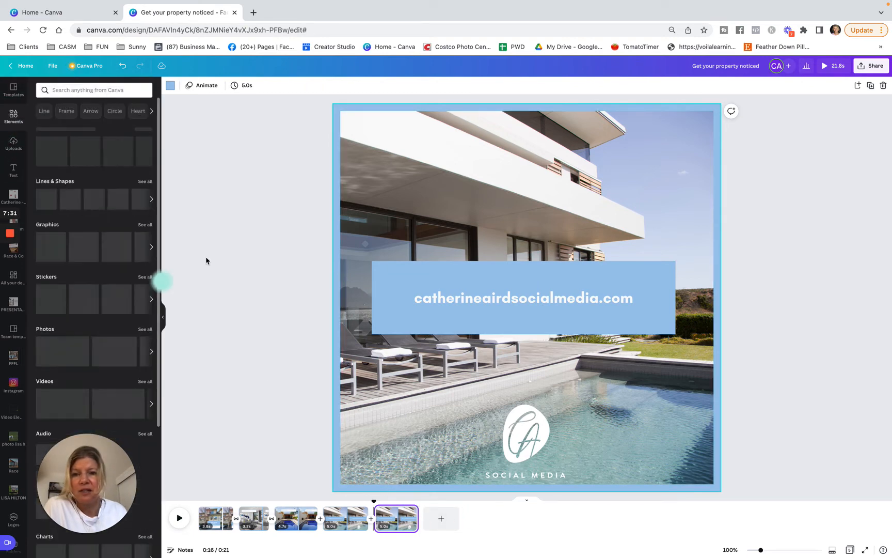
right_click(407, 516)
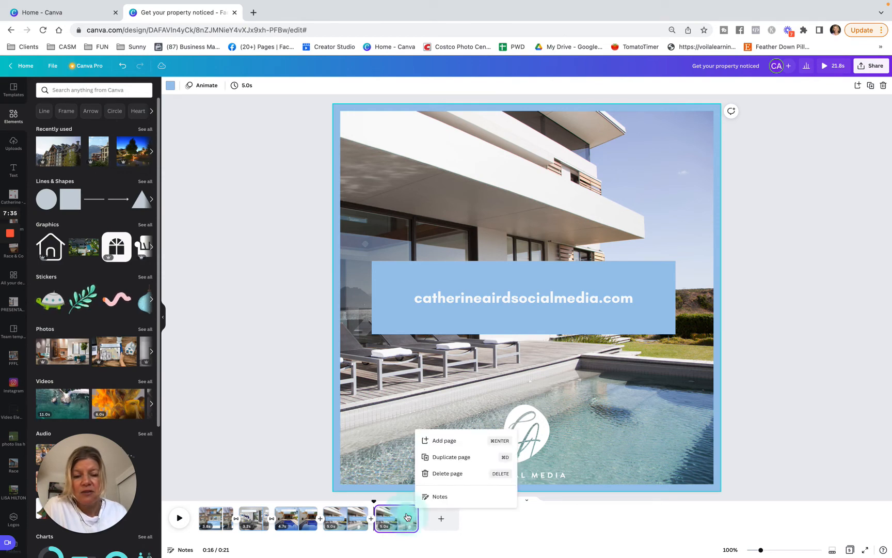
left_click(447, 473)
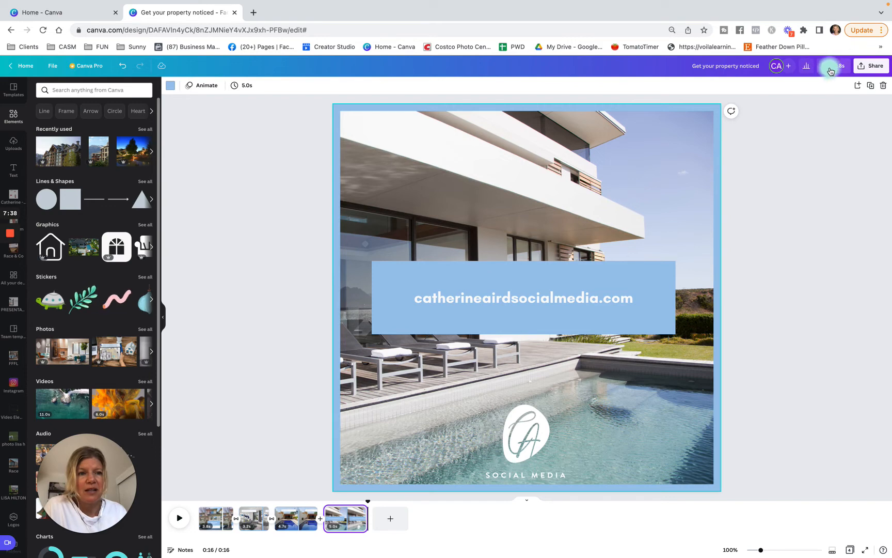
Preview the whole video from the beginning, close the preview and look through the elements library
left_click(828, 66)
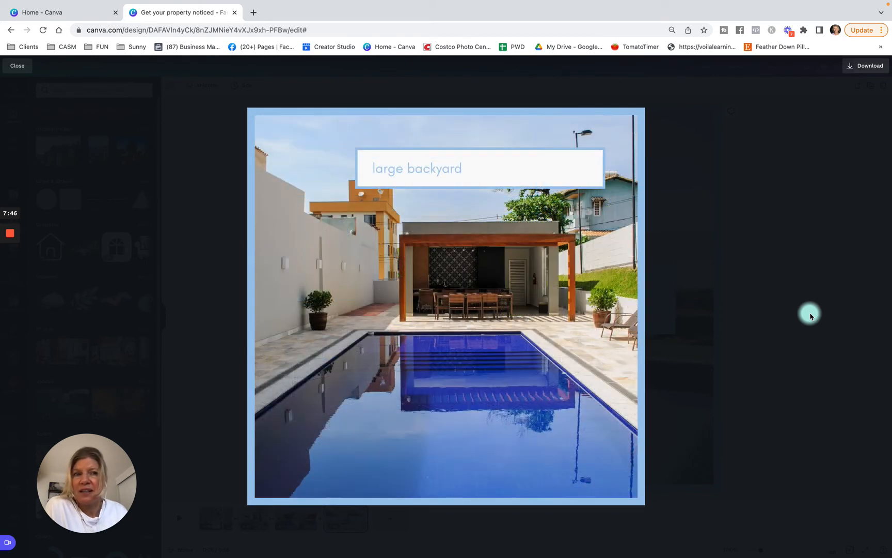
left_click(15, 70)
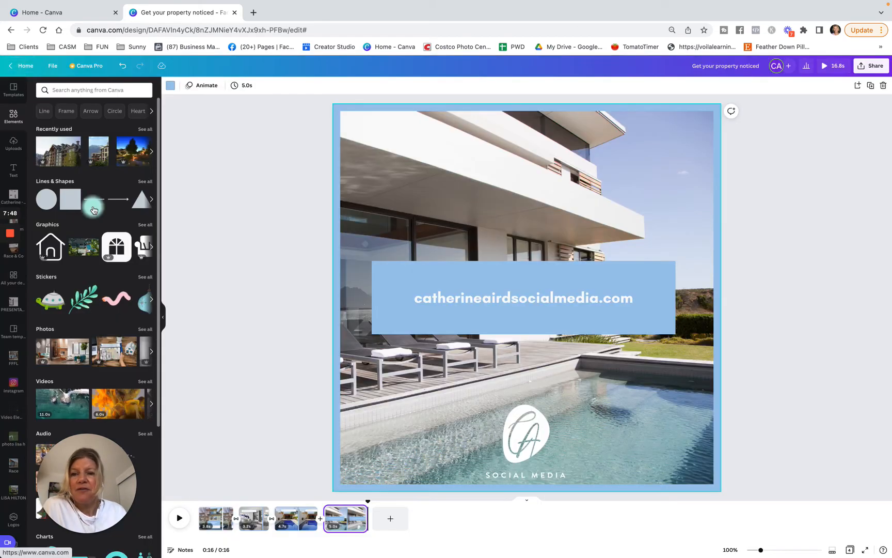
scroll(105, 376, "down", 3)
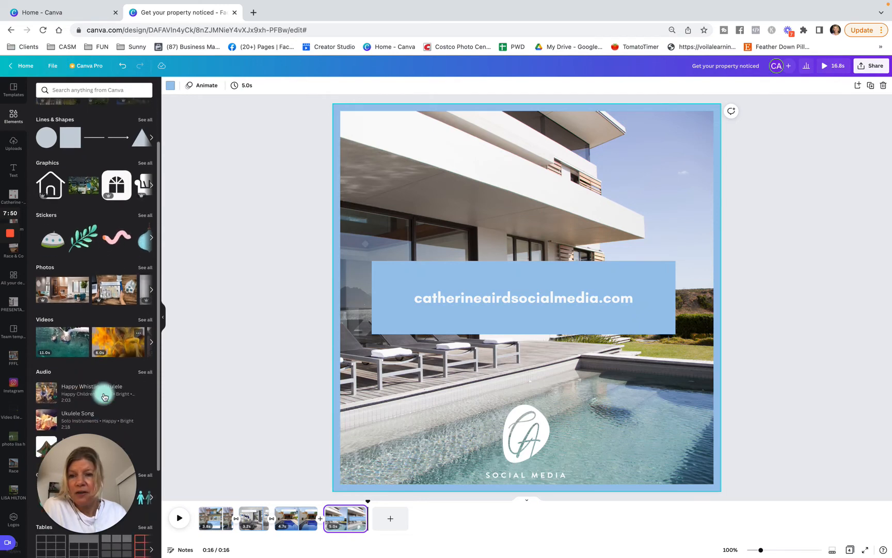
Search the elements library for "real estate" and restrict the results to videos
left_click(73, 91)
type("real")
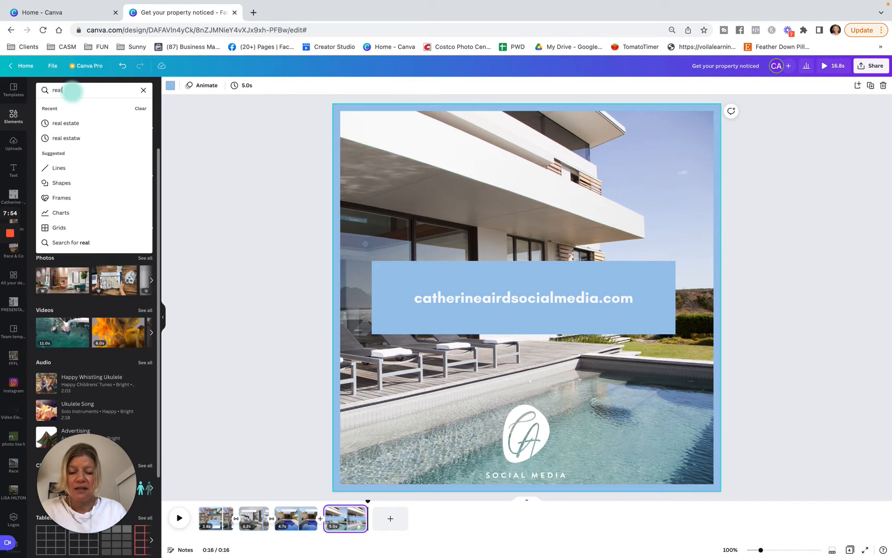
type(" estate")
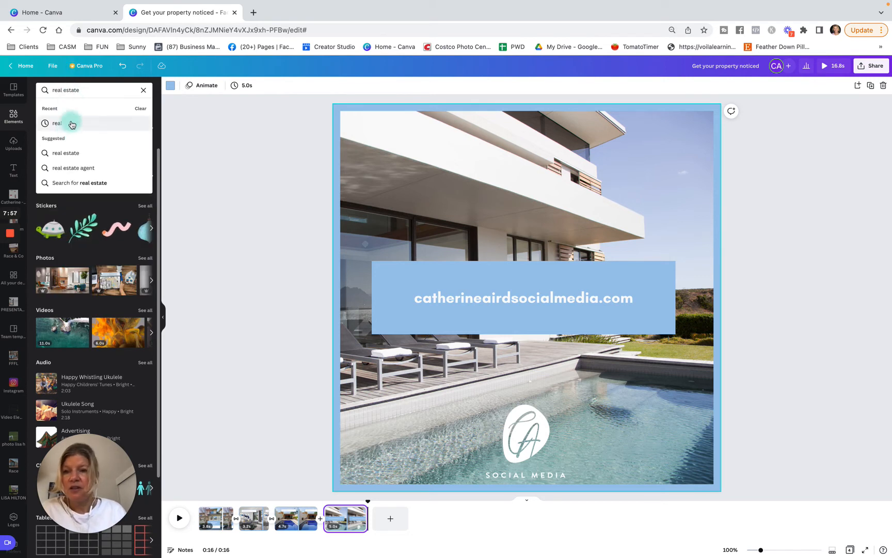
left_click(70, 123)
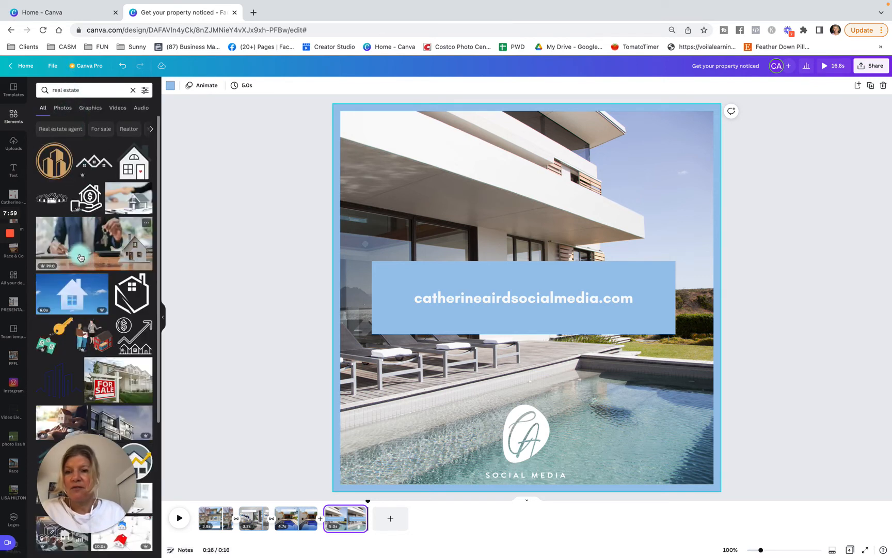
left_click(118, 107)
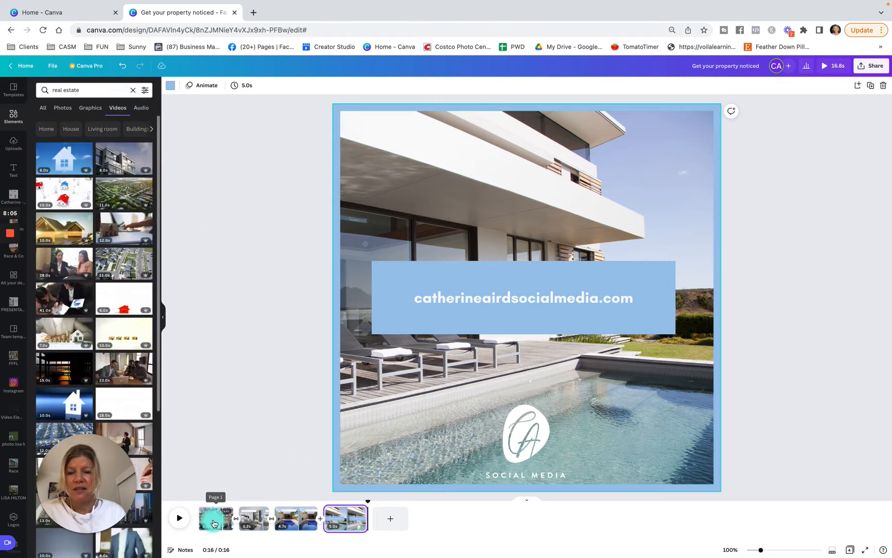
Try the 11-second aerial neighbourhood video on the first page, as a separate clip and as the background, and undo it
left_click(214, 523)
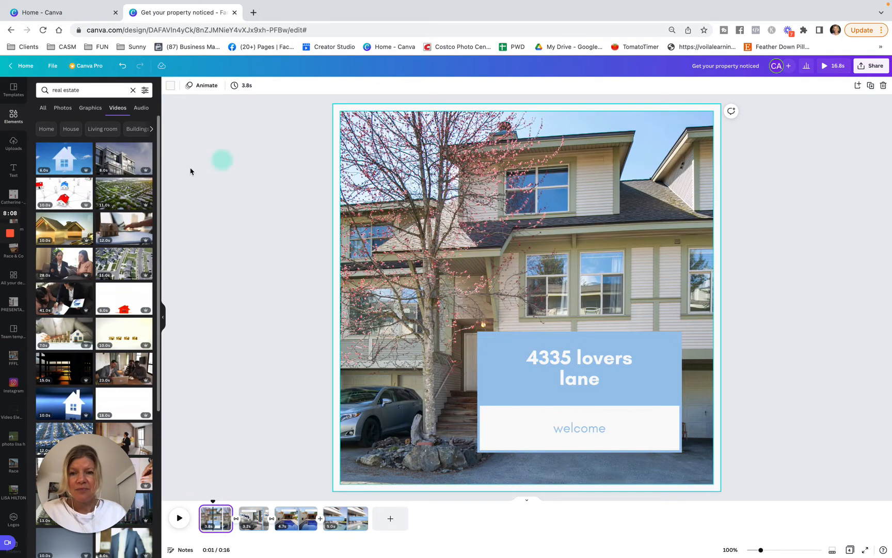
left_click(124, 193)
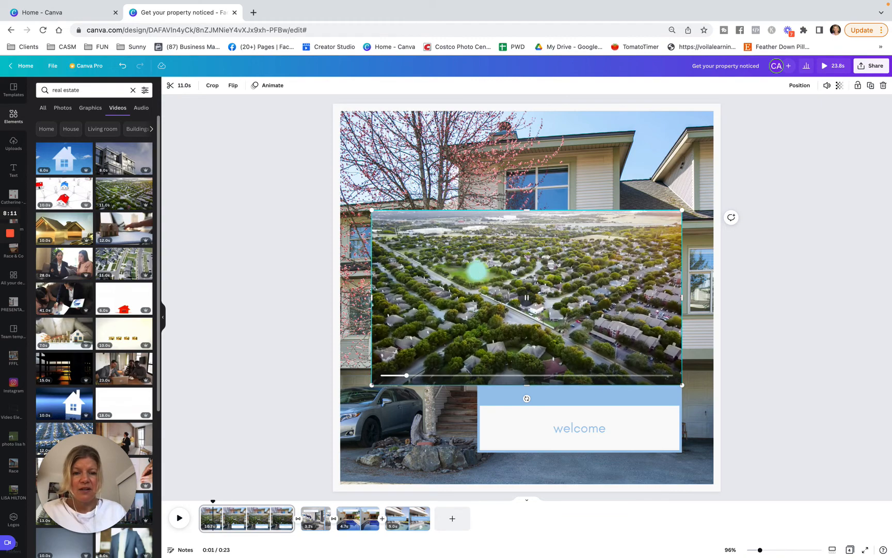
key("Delete")
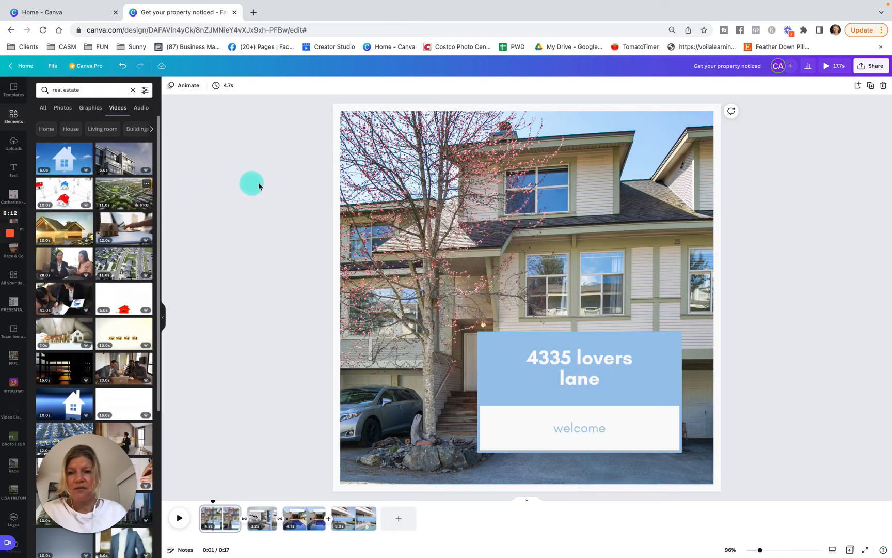
left_click_drag(259, 186, 397, 227)
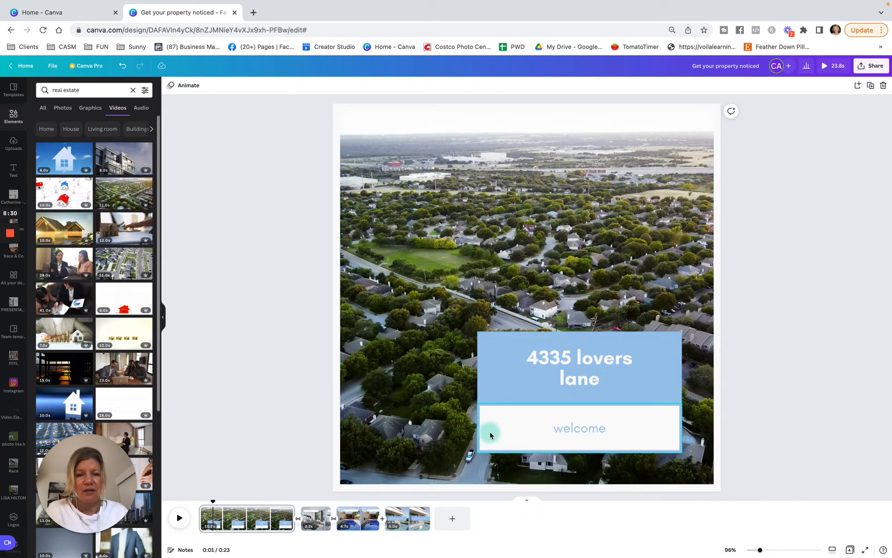
key("super+z")
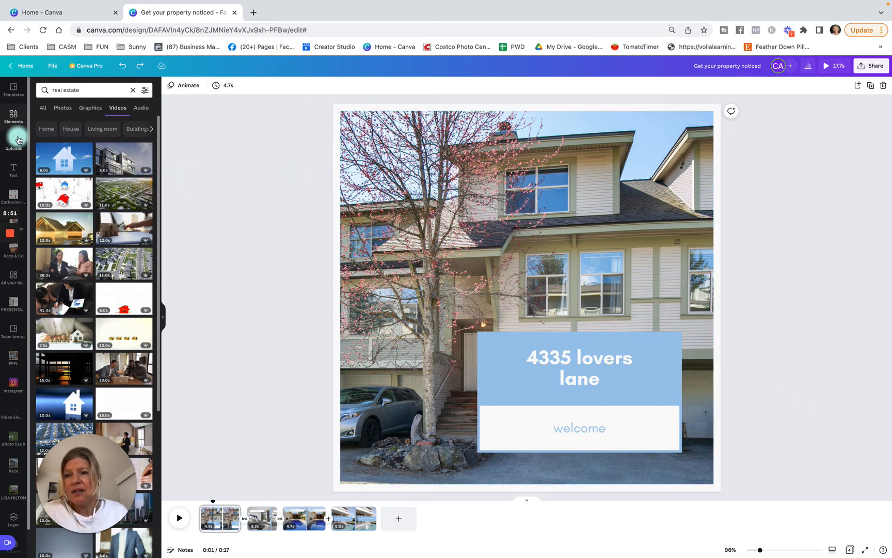
Browse the audio library, listen to the "Calmly Successful" track in the Happy category and add it to the video
left_click(14, 115)
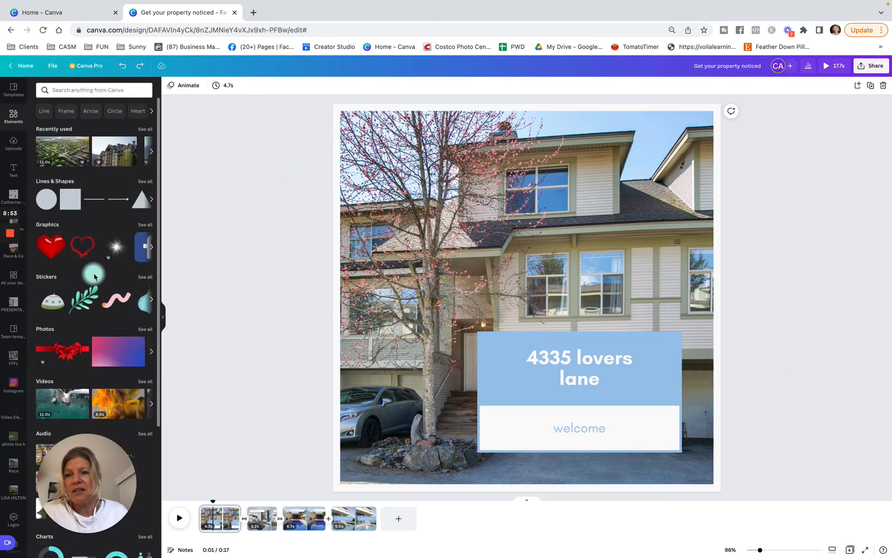
scroll(94, 276, "down", 5)
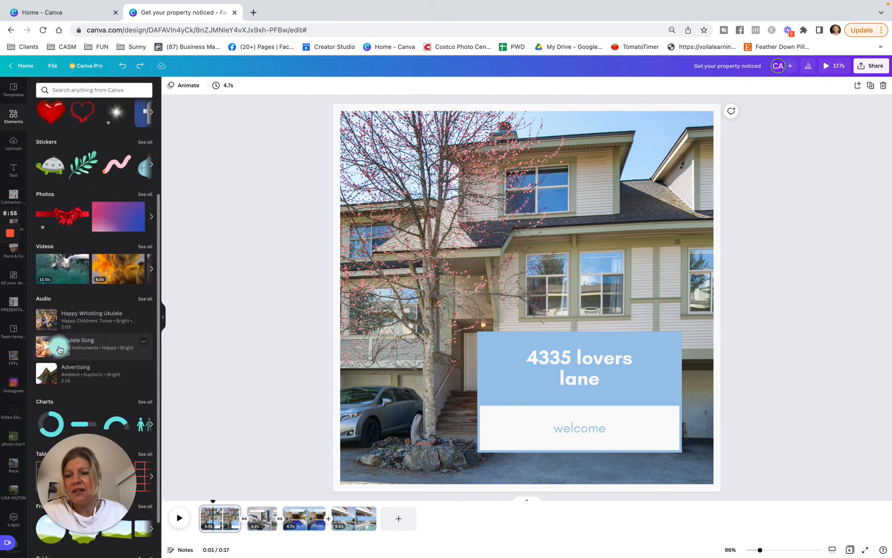
left_click(148, 300)
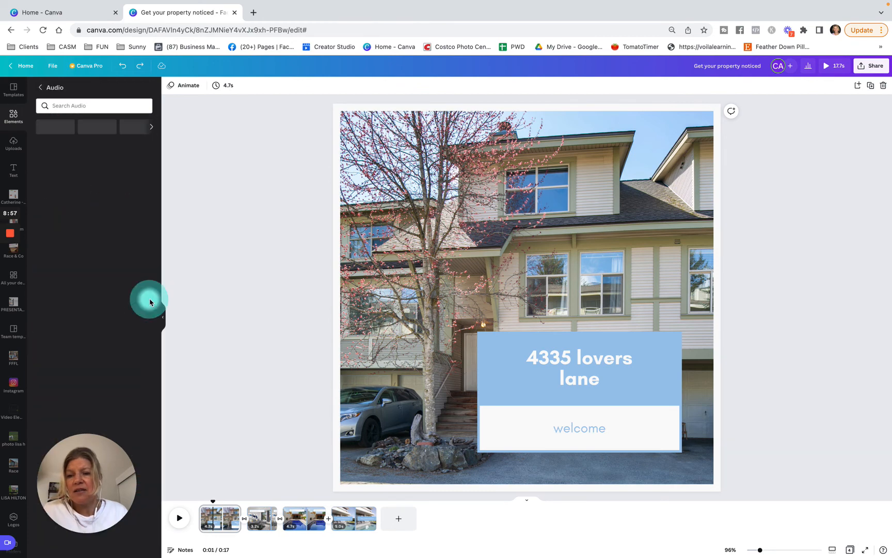
scroll(105, 360, "down", 5)
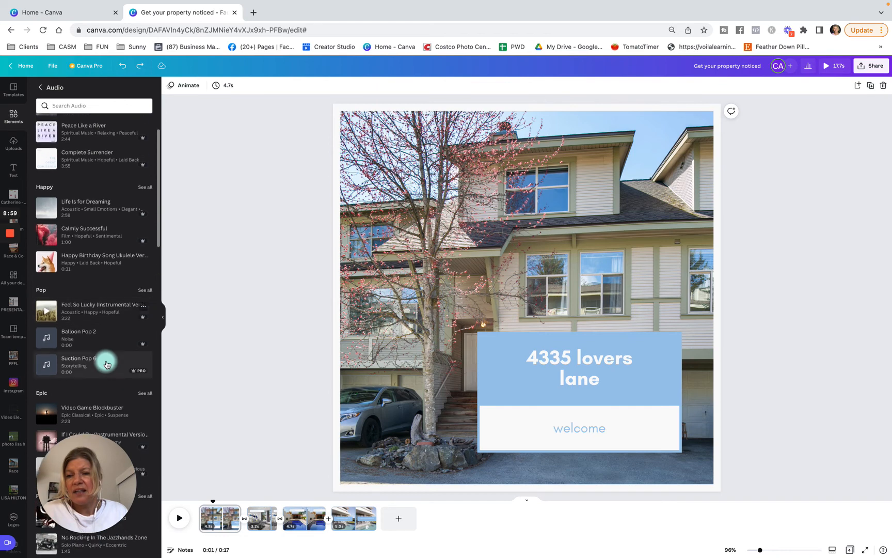
scroll(96, 265, "up", 2)
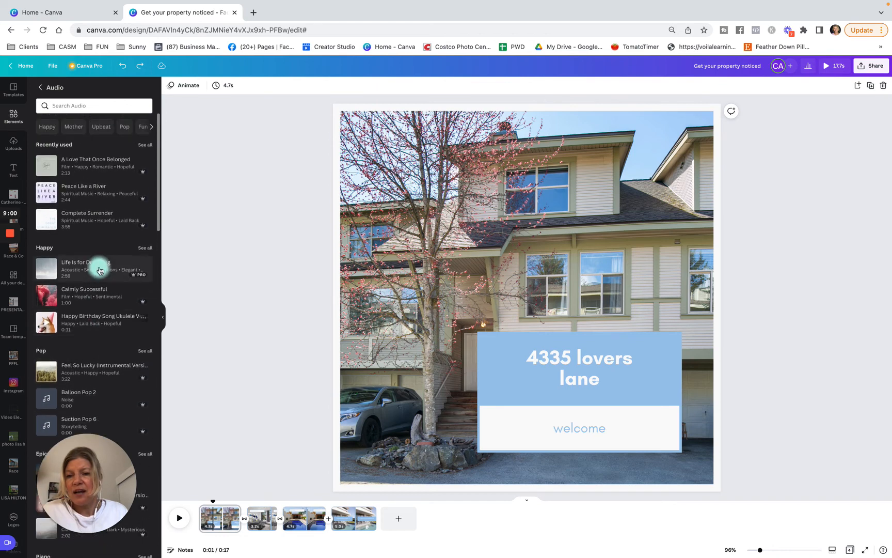
left_click(47, 298)
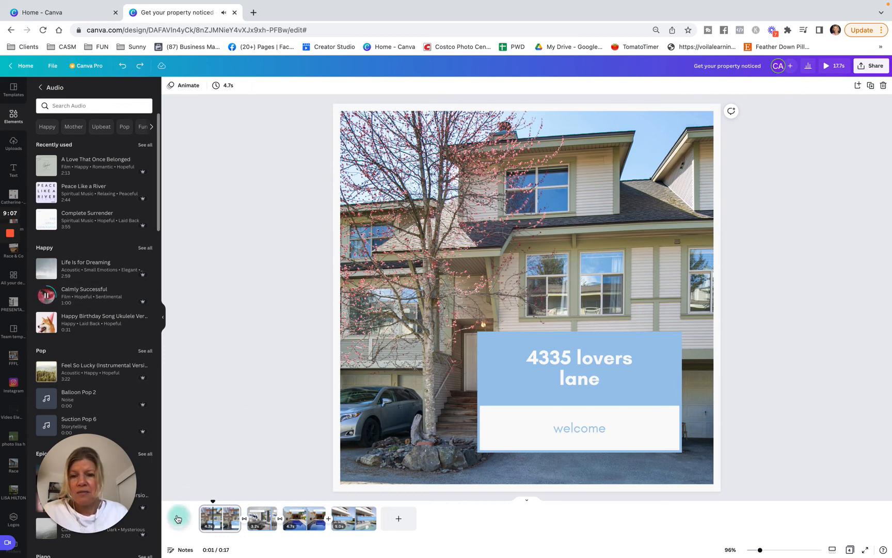
left_click(71, 294)
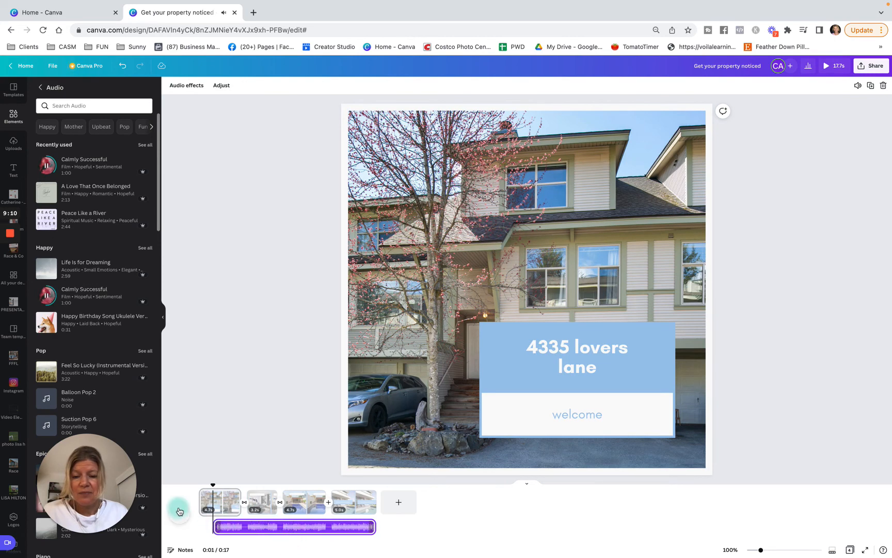
Extend the start of the "Calmly Successful" track back to the beginning of the first page and preview the video with music
left_click(179, 511)
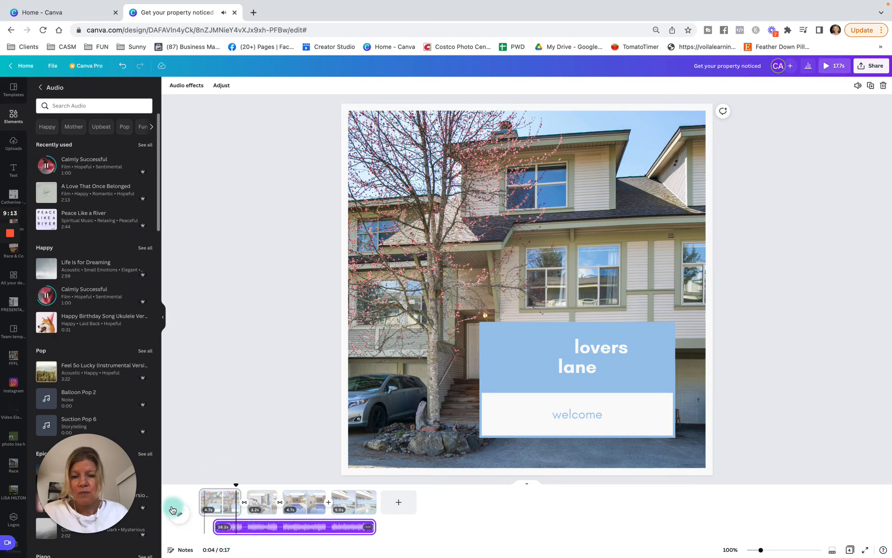
left_click(506, 312)
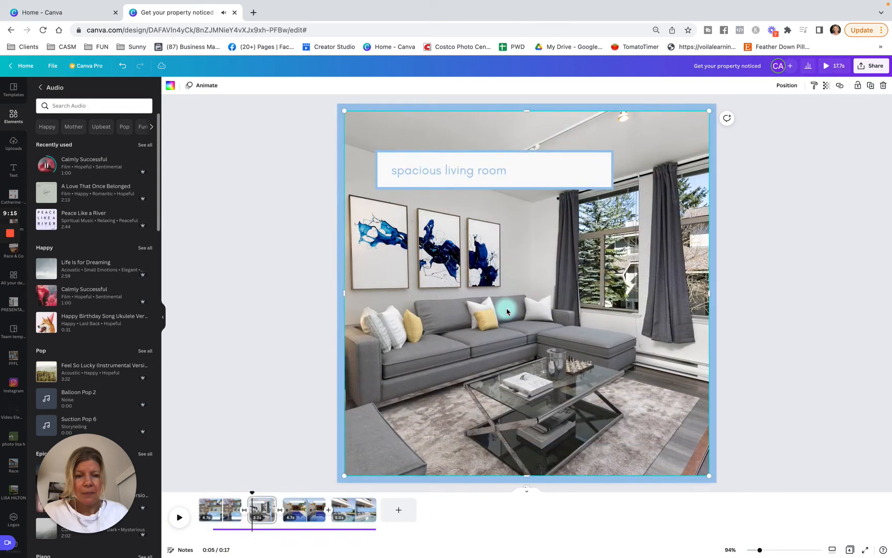
left_click(232, 533)
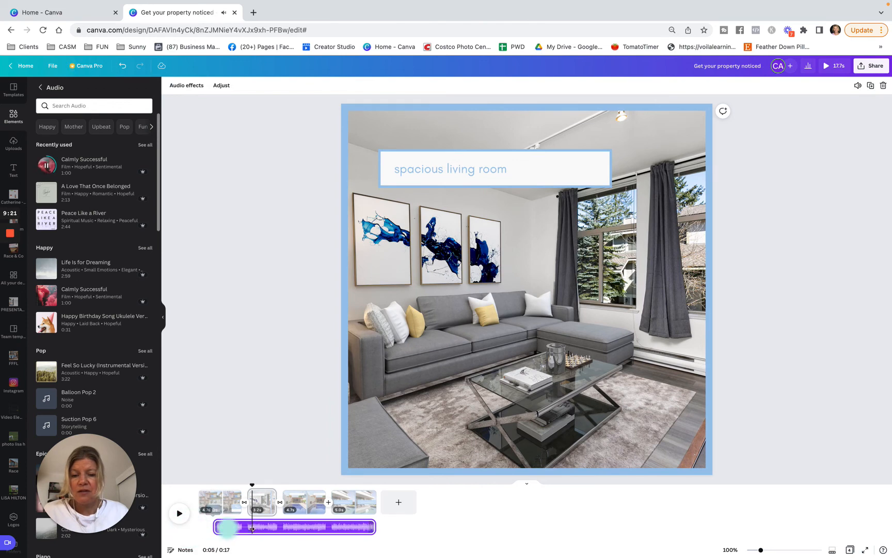
mouse_move(217, 528)
left_mouse_down()
mouse_move(179, 526)
mouse_move(225, 533)
mouse_move(207, 528)
left_mouse_up()
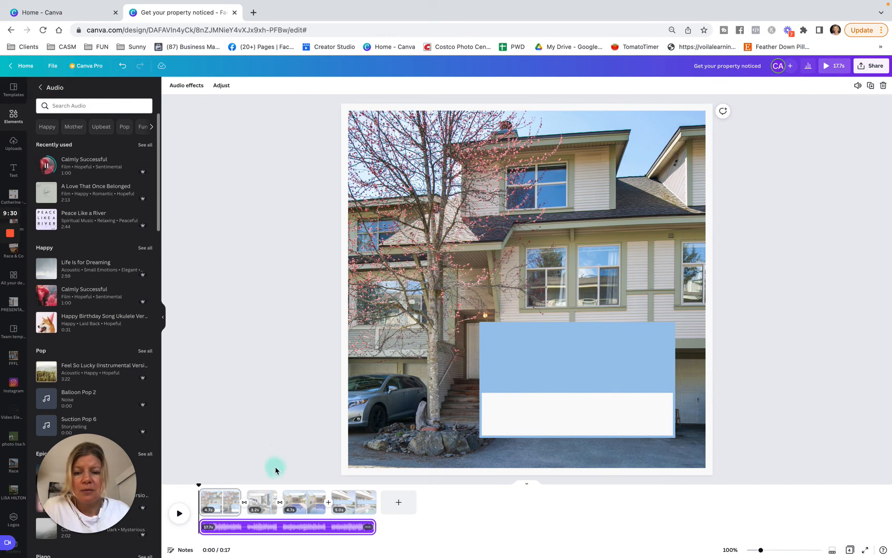
left_click(830, 71)
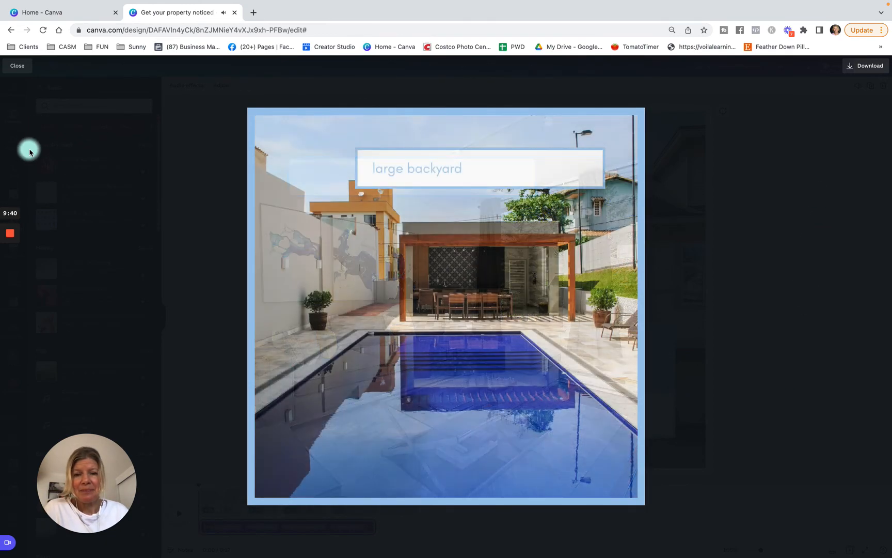
left_click(19, 72)
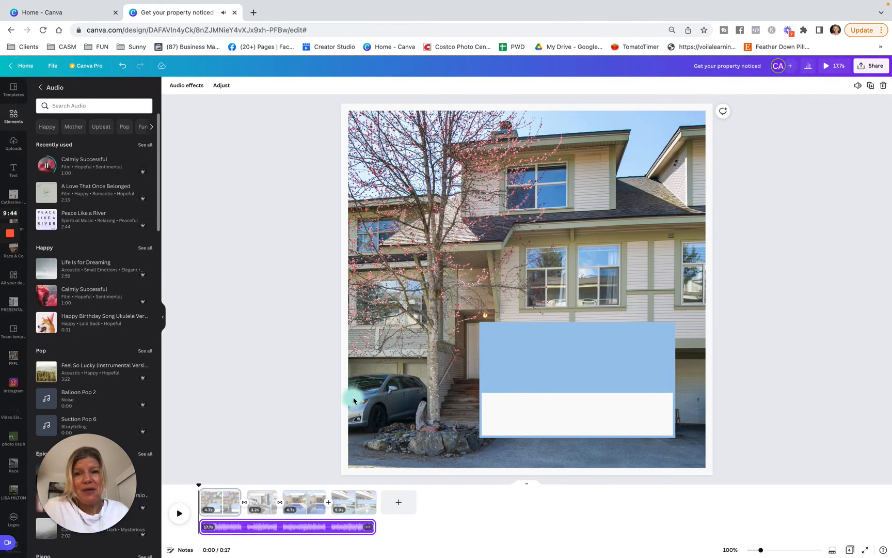
Open the download settings for the finished video design
left_click(872, 68)
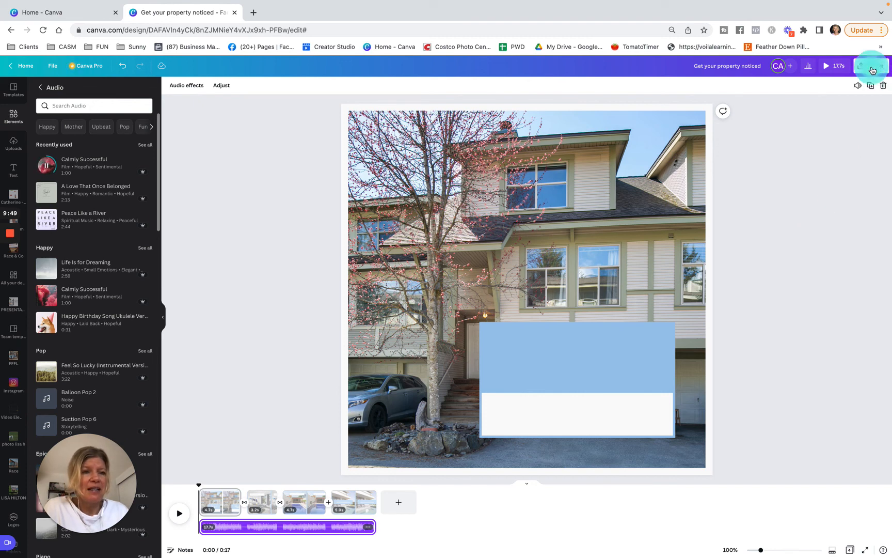
left_click(711, 67)
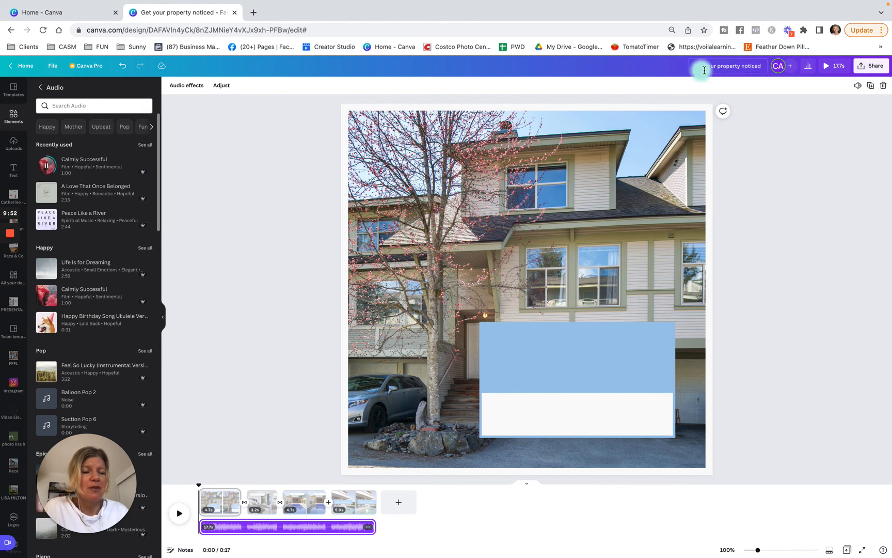
left_click(878, 67)
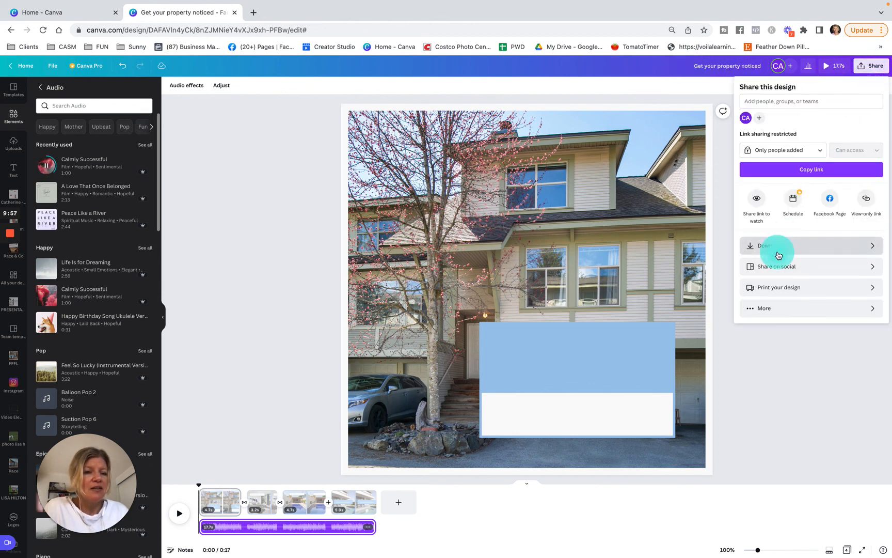
left_click(778, 247)
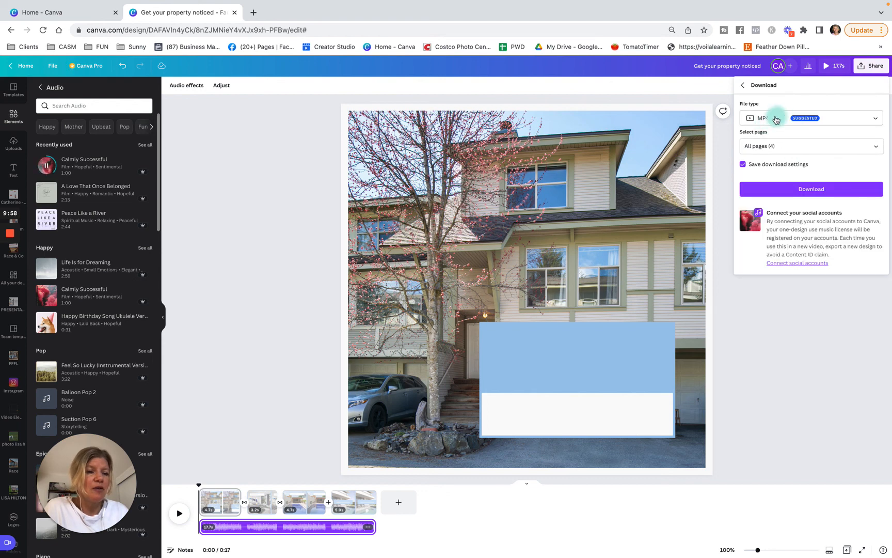